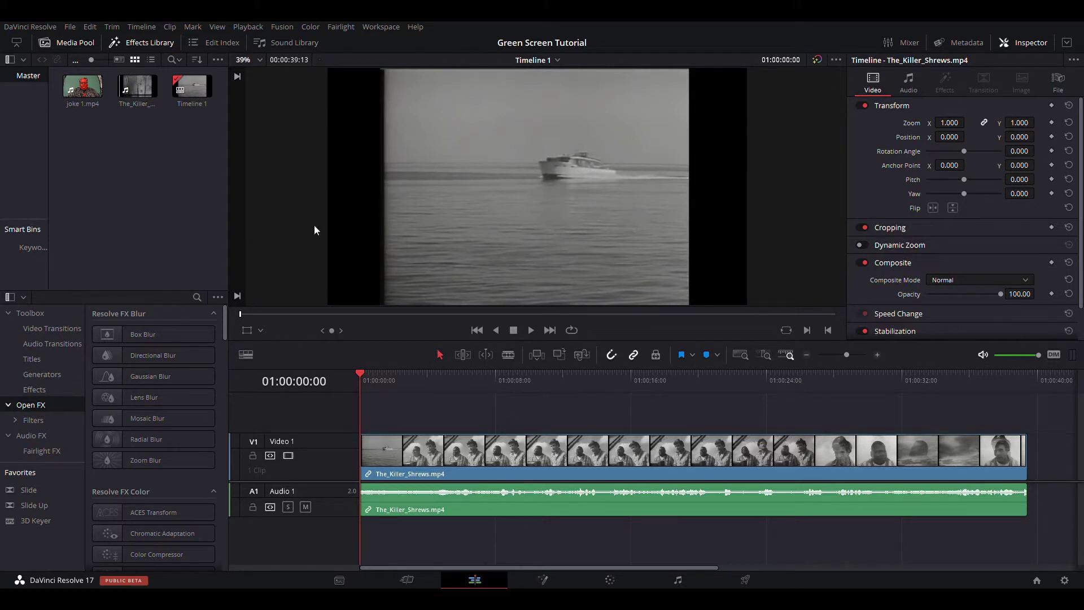
Load joke 1.mp4 into the source viewer and mark in and out points around the joke.
{"action": "left_click", "coordinate": [76, 87]}
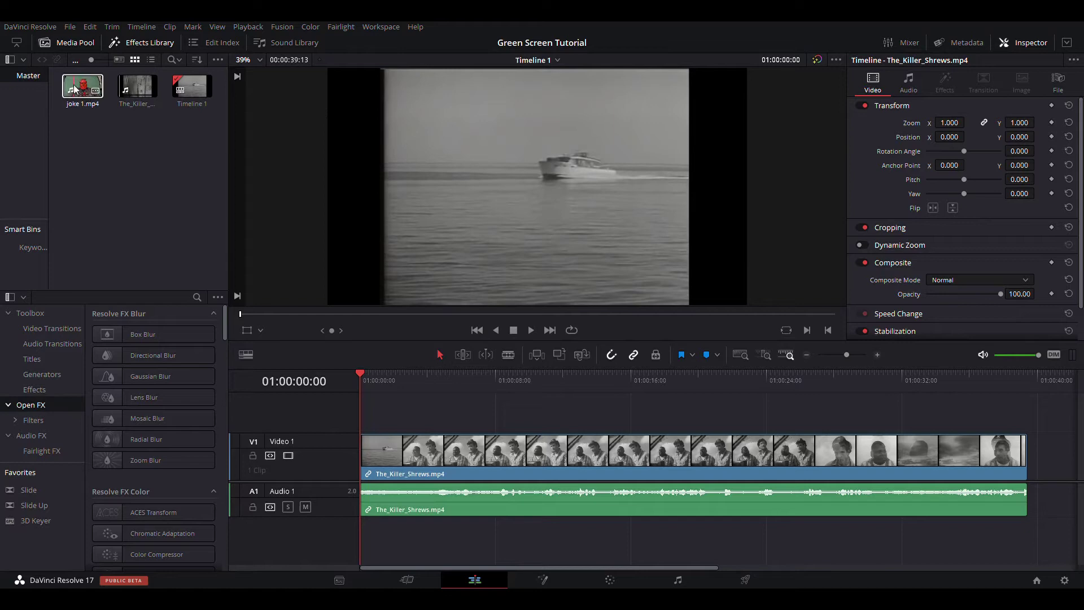
{"action": "double_click", "coordinate": [75, 87]}
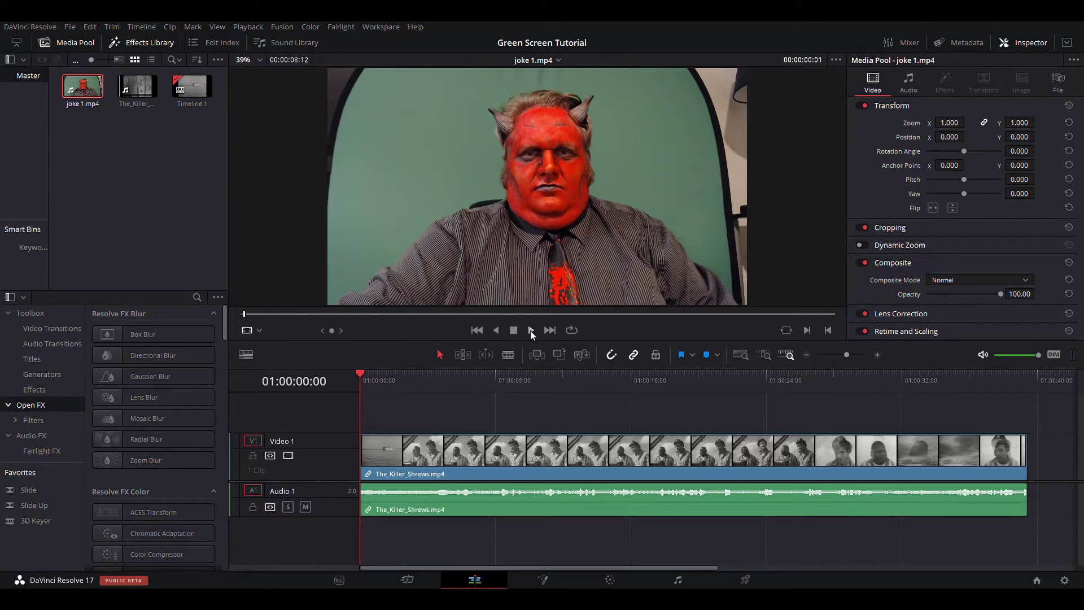
{"action": "left_click", "coordinate": [531, 330]}
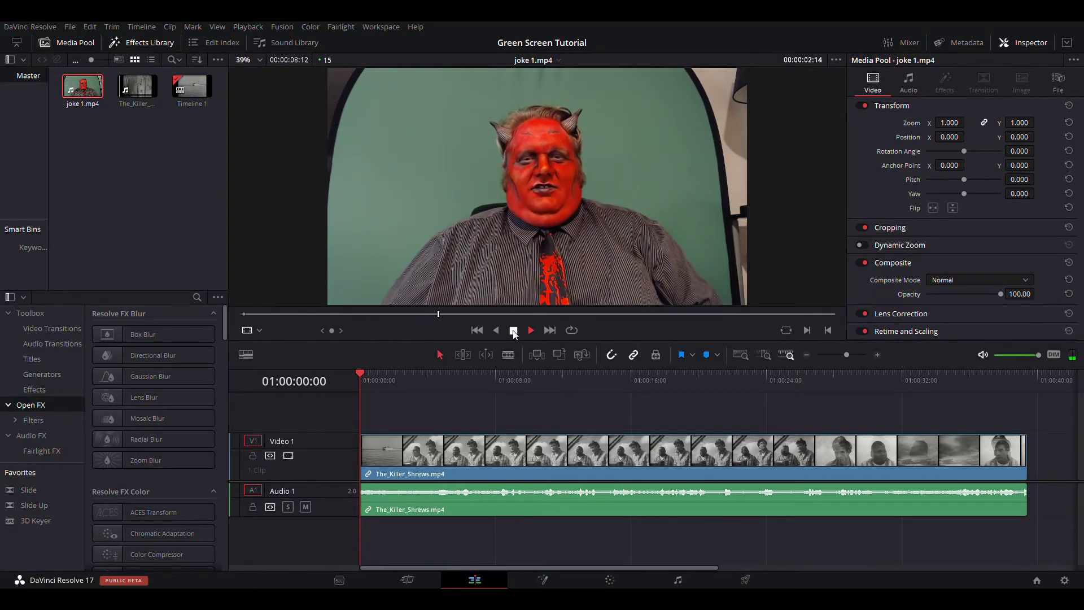
{"action": "left_click", "coordinate": [513, 330]}
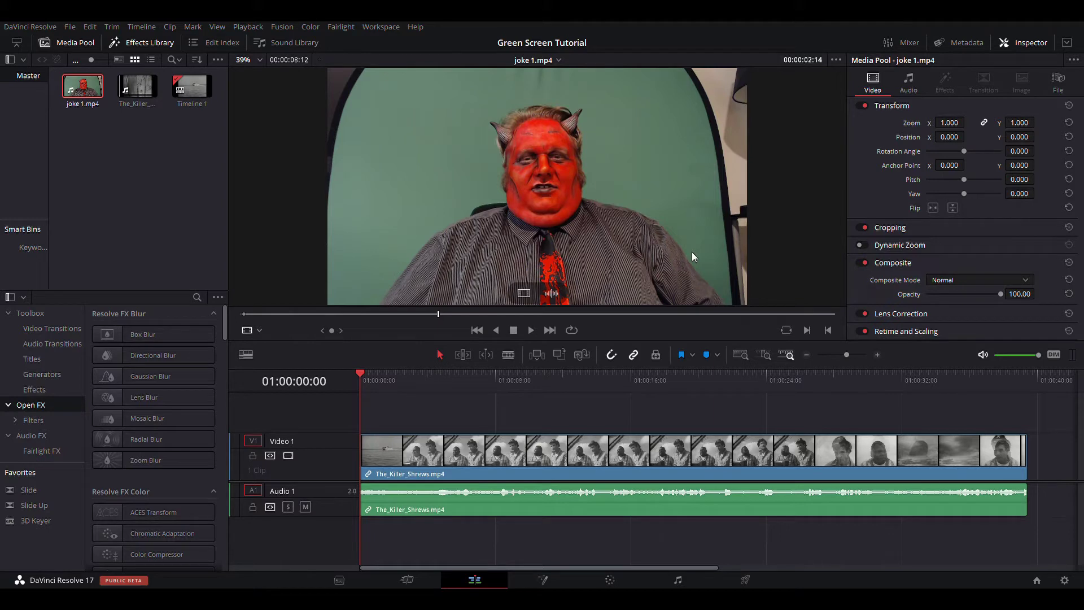
{"action": "key", "text": "i"}
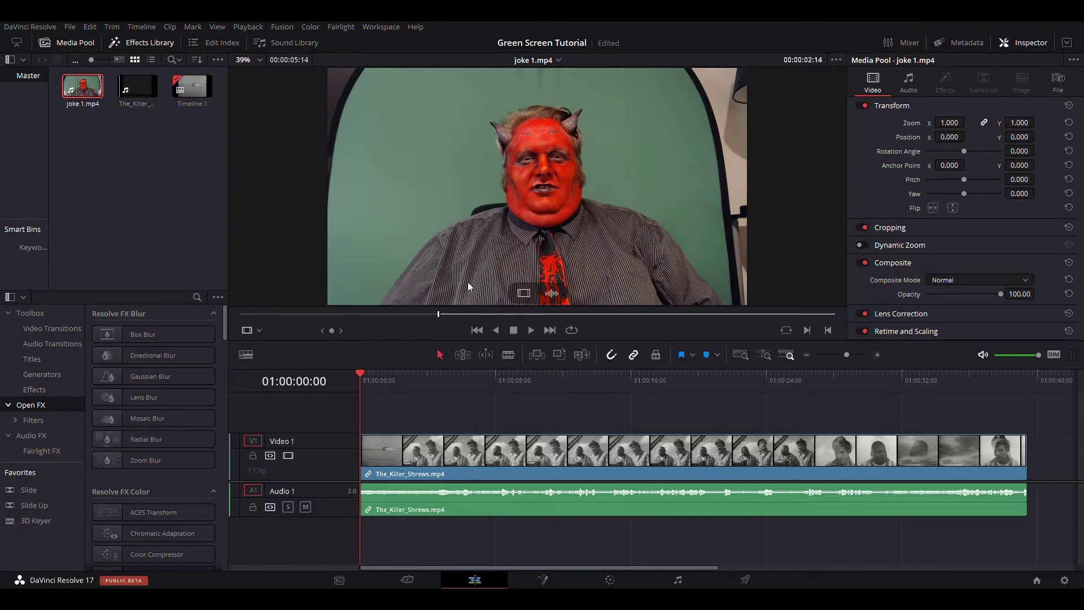
{"action": "left_click", "coordinate": [532, 330]}
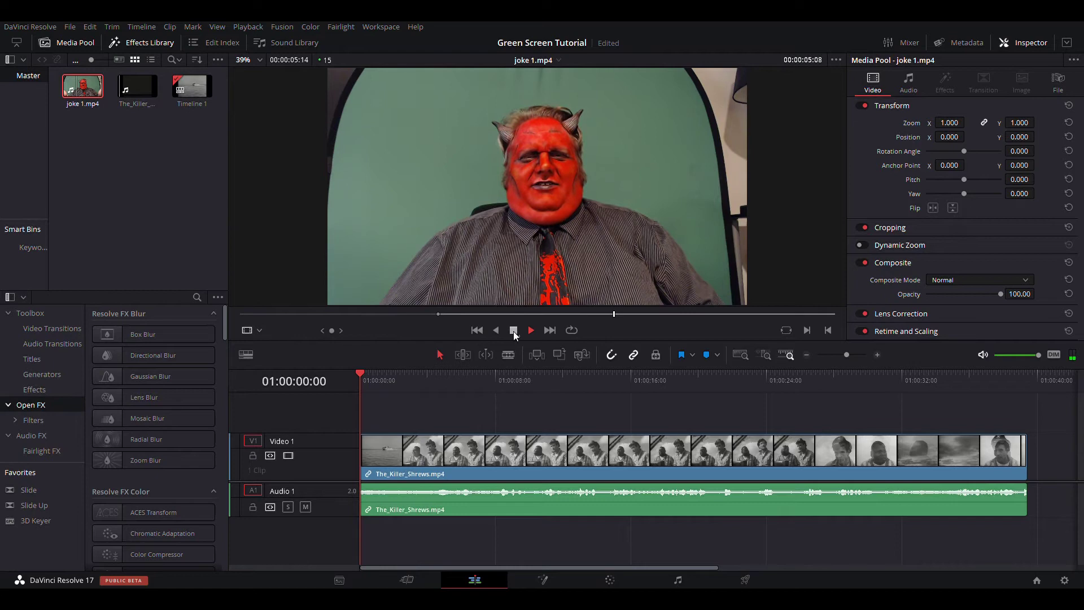
{"action": "left_click", "coordinate": [513, 330]}
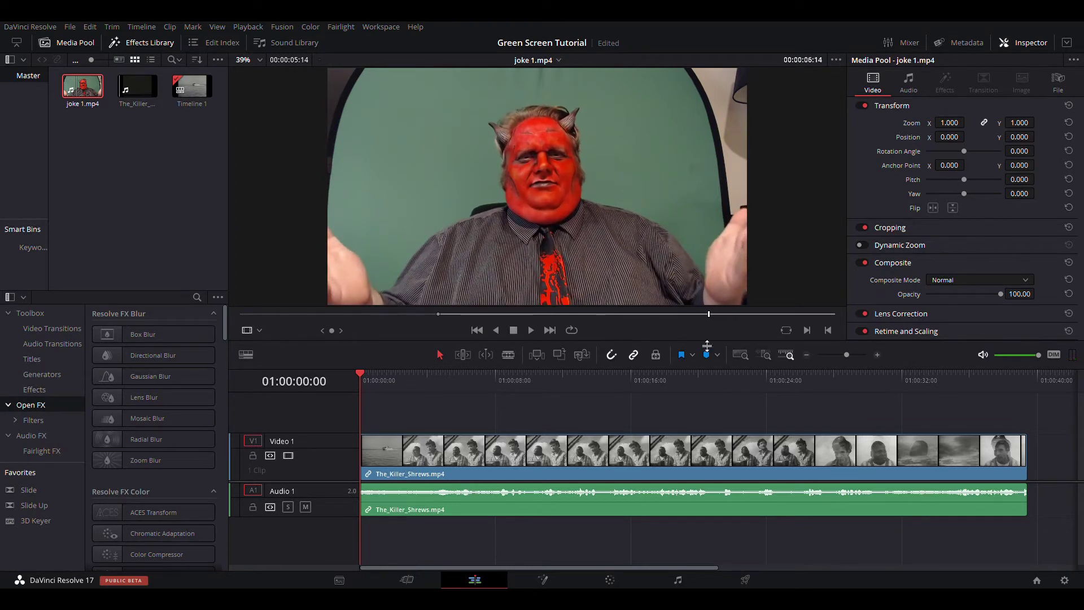
{"action": "left_click", "coordinate": [826, 331]}
Park the playhead at 01:00:27:16 and drop the trimmed joke 1.mp4 onto Video 2 above the film.
{"action": "left_click", "coordinate": [702, 378]}
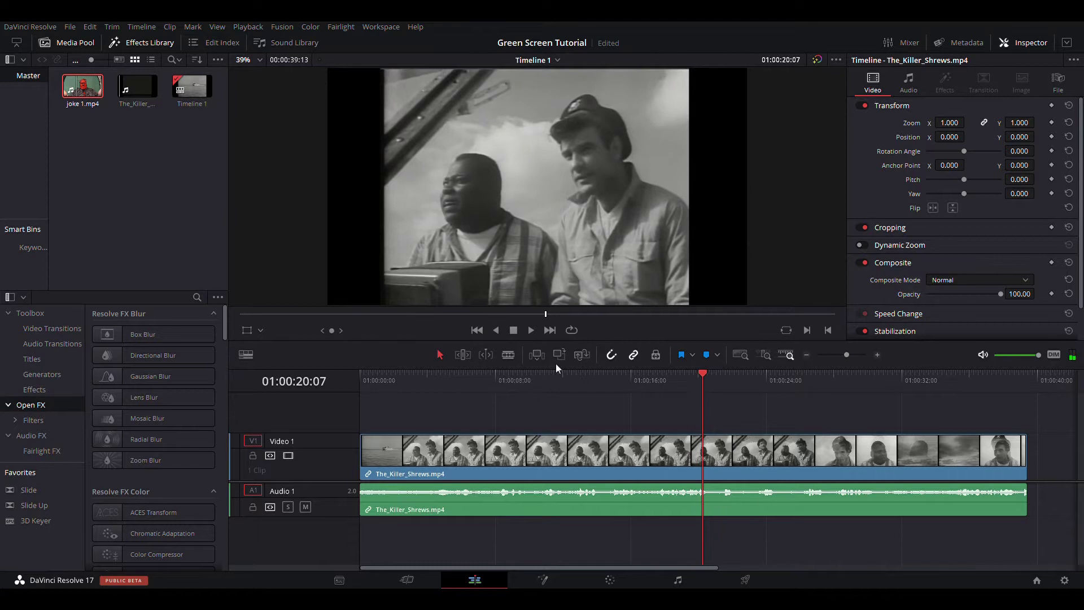
{"action": "left_click", "coordinate": [530, 330]}
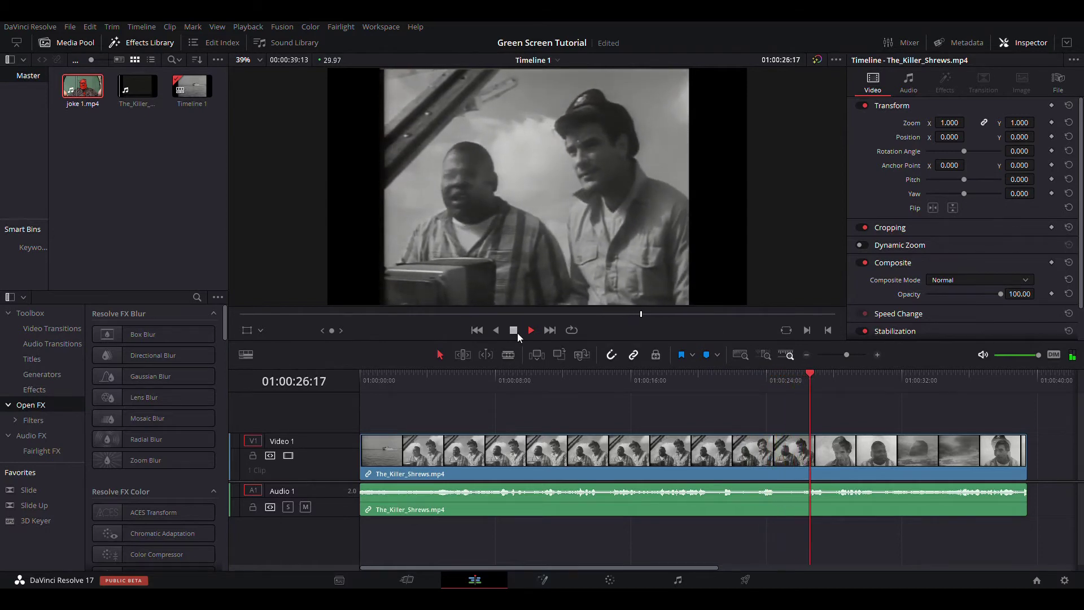
{"action": "left_click", "coordinate": [517, 333]}
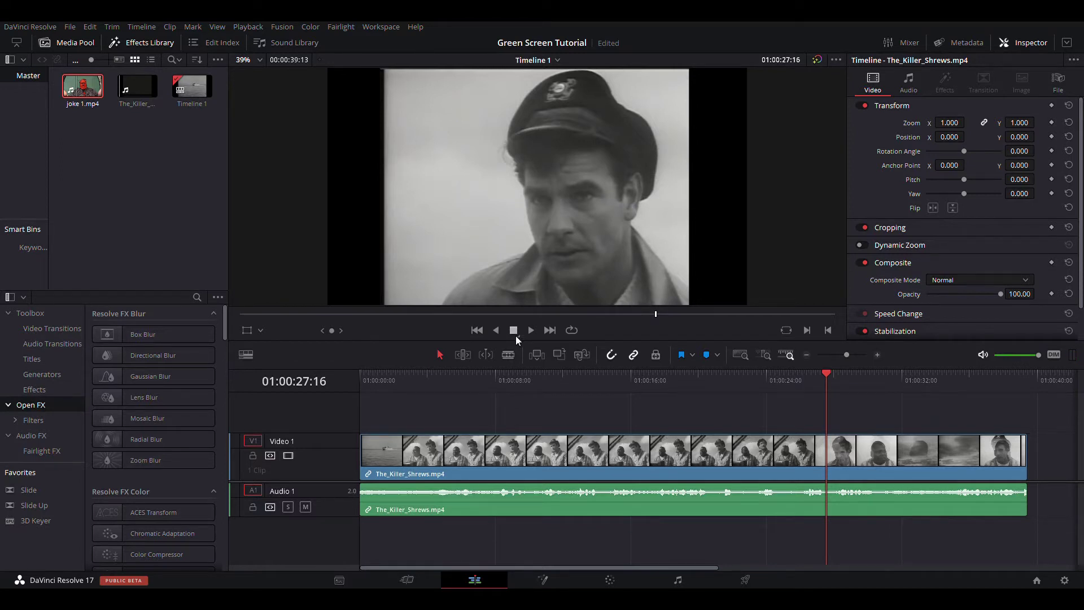
{"action": "left_click_drag", "start_coordinate": [82, 87], "coordinate": [844, 428]}
{"action": "left_click", "coordinate": [855, 410]}
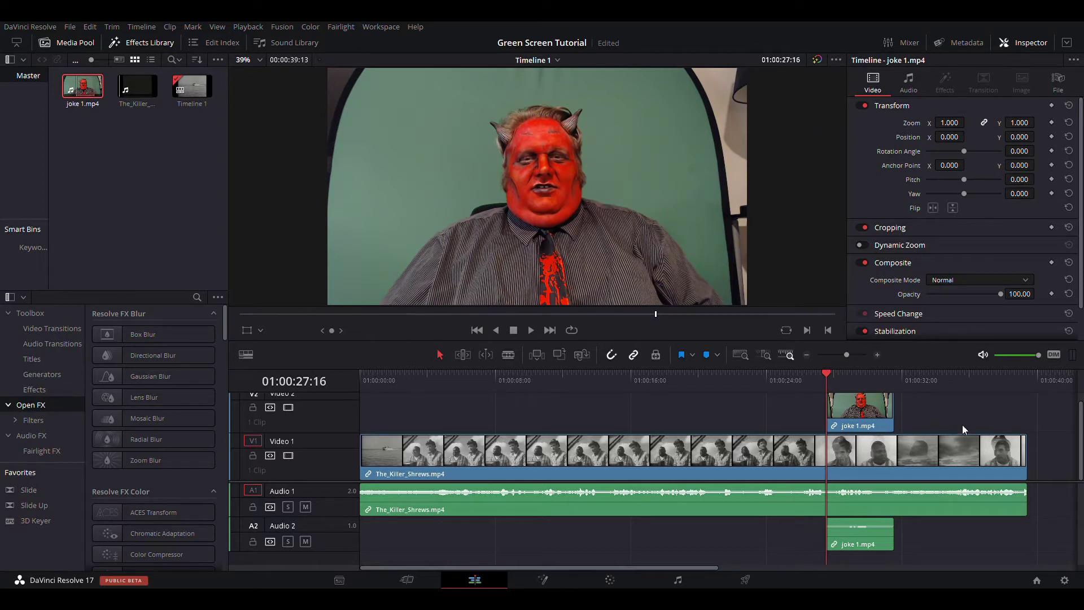
Crop the devil clip's left, right and top, zoom it to 0.640, and position it at -591, -193.
{"action": "left_click", "coordinate": [872, 411]}
{"action": "left_click", "coordinate": [876, 227]}
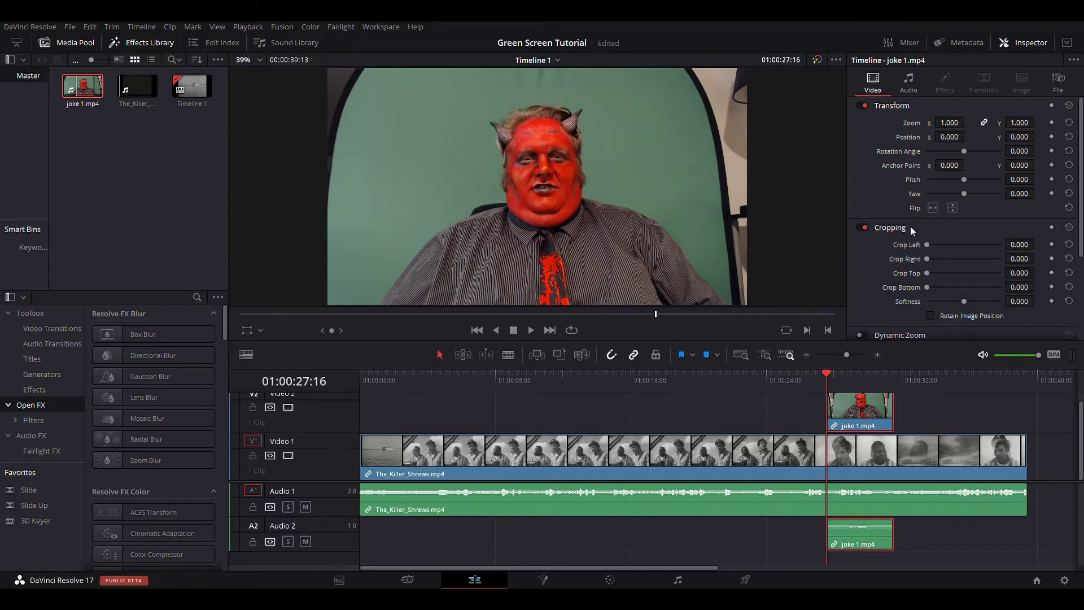
{"action": "left_click", "coordinate": [1036, 42]}
{"action": "left_click", "coordinate": [1029, 43]}
{"action": "left_click_drag", "start_coordinate": [928, 242], "coordinate": [930, 272]}
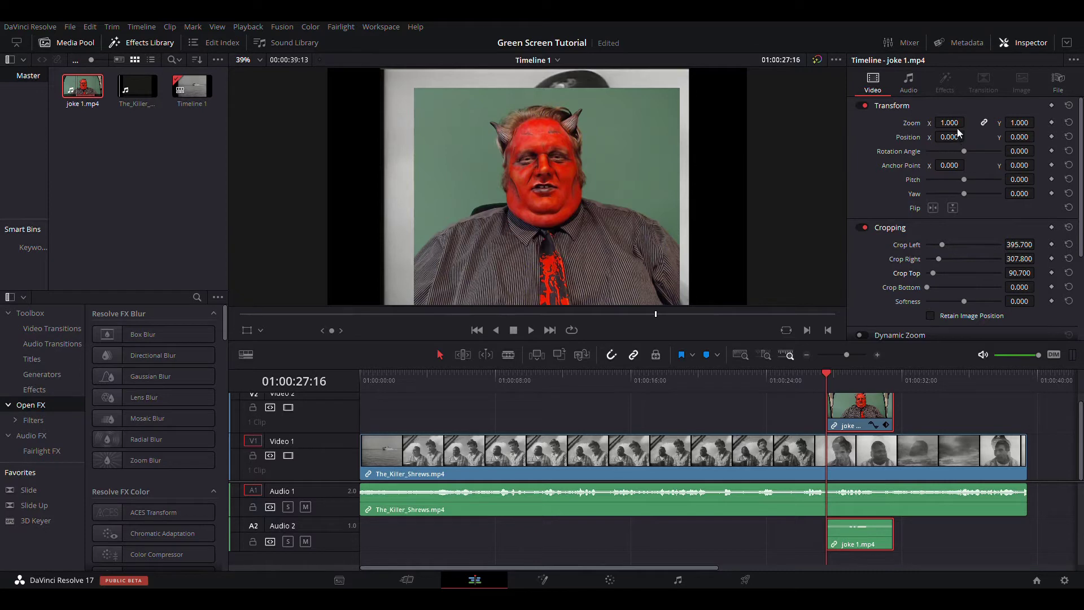
{"action": "left_click_drag", "start_coordinate": [961, 125], "coordinate": [1028, 142]}
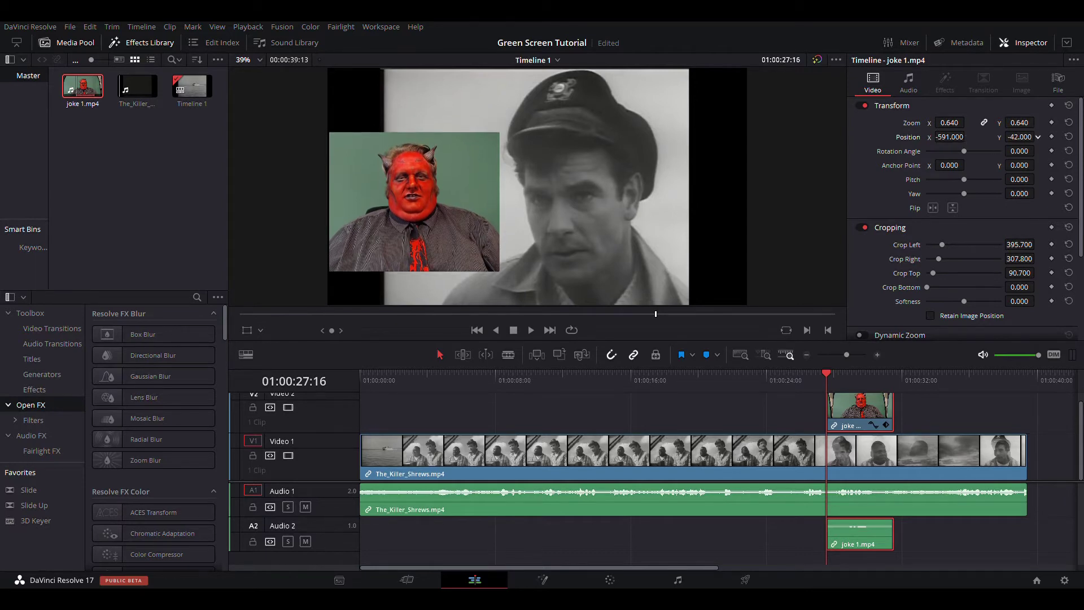
{"action": "mouse_move", "coordinate": [1019, 136]}
{"action": "left_mouse_down"}
{"action": "mouse_move", "coordinate": [989, 136]}
{"action": "mouse_move", "coordinate": [1028, 142]}
{"action": "left_mouse_up"}
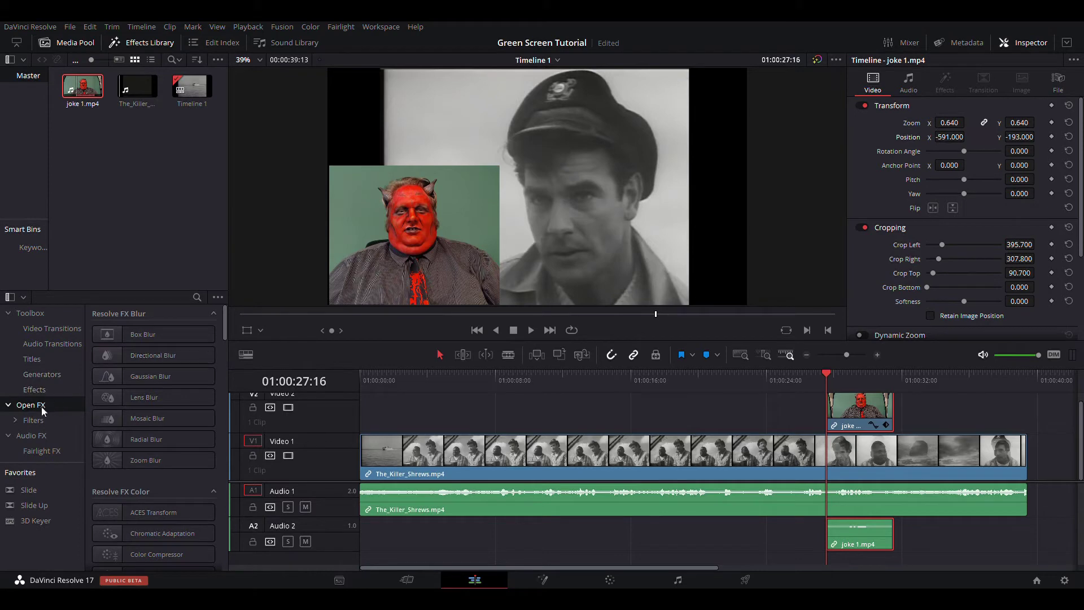
Find the 3D Keyer in the Effects Library and drag it onto the joke 1.mp4 clip on Video 2.
{"action": "left_click", "coordinate": [152, 42]}
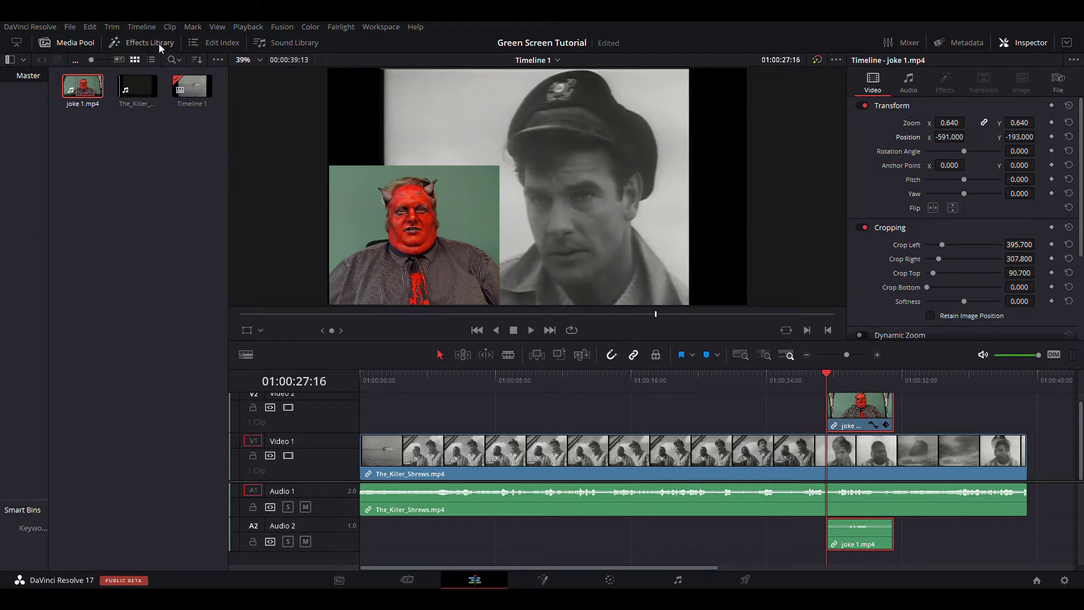
{"action": "left_click", "coordinate": [158, 42]}
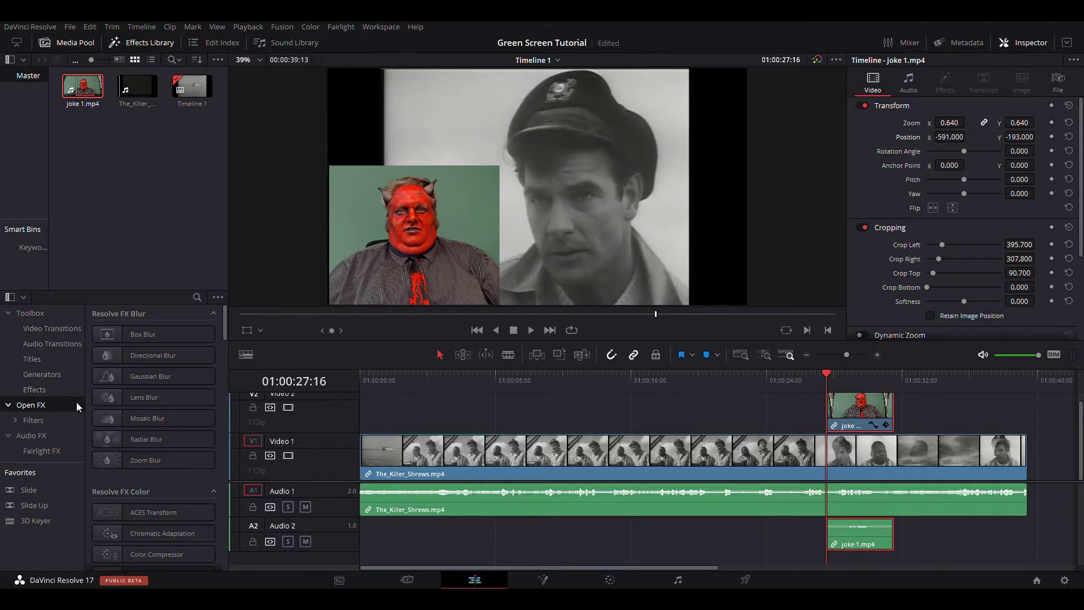
{"action": "scroll", "coordinate": [169, 340], "scroll_direction": "down", "scroll_amount": 1}
{"action": "scroll", "coordinate": [170, 344], "scroll_direction": "down", "scroll_amount": 7}
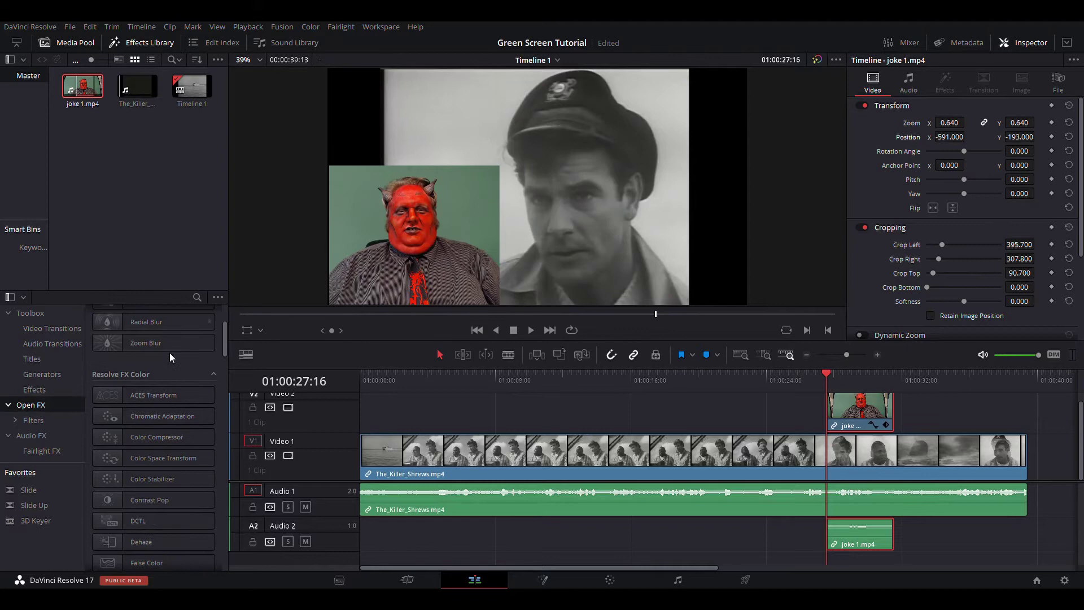
{"action": "scroll", "coordinate": [170, 351], "scroll_direction": "down", "scroll_amount": 4}
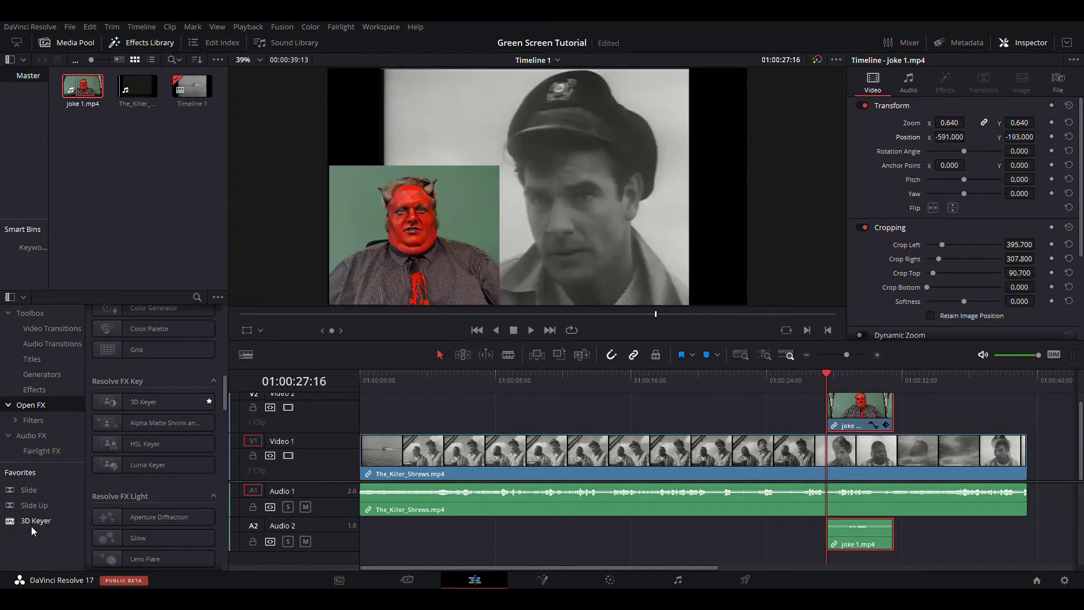
{"action": "left_click_drag", "start_coordinate": [35, 522], "coordinate": [852, 412]}
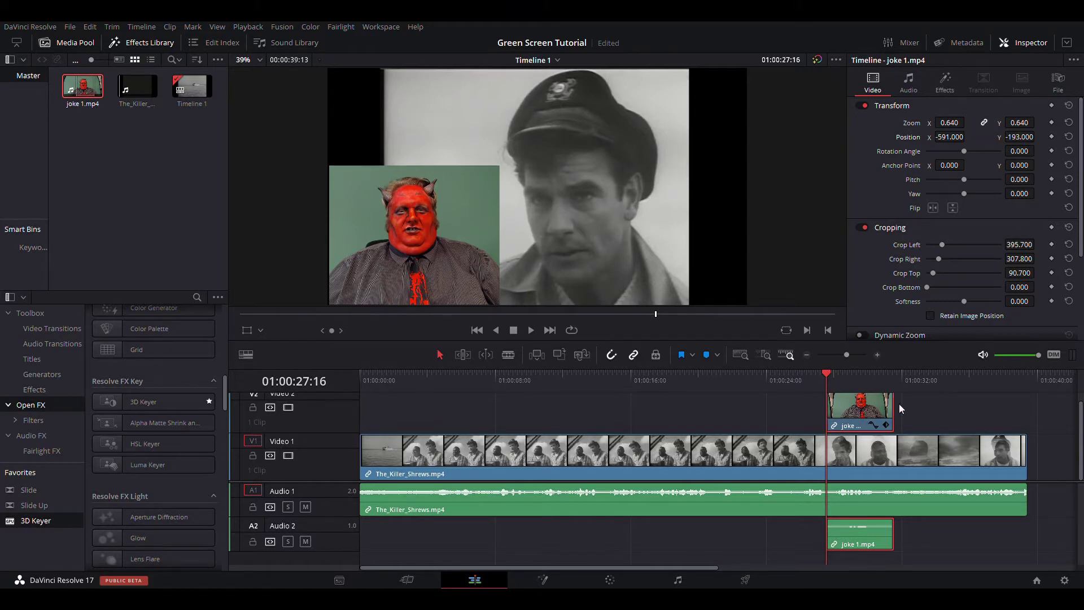
Sample the green screen with the 3D Keyer to key it out, leaving Softness at 50.0.
{"action": "left_click", "coordinate": [945, 81]}
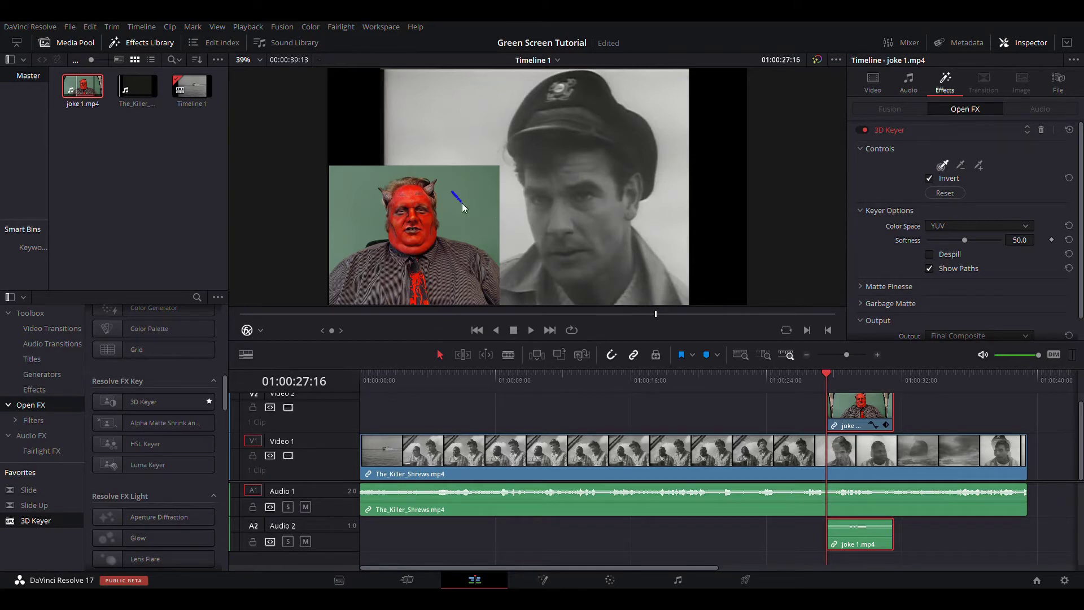
{"action": "left_click_drag", "start_coordinate": [466, 207], "coordinate": [466, 207]}
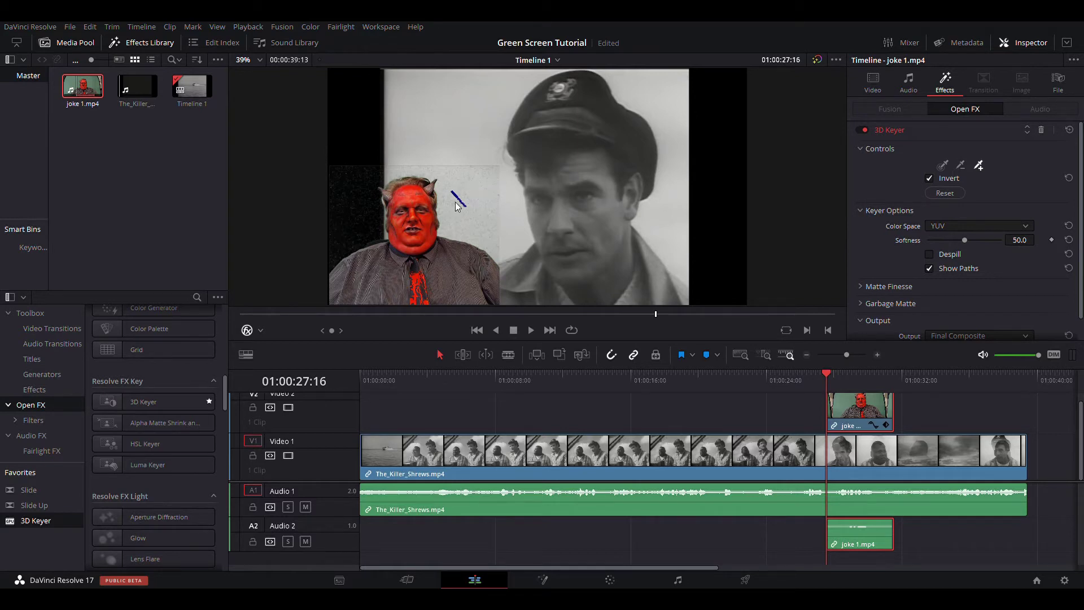
{"action": "scroll", "coordinate": [927, 257], "scroll_direction": "down", "scroll_amount": 1}
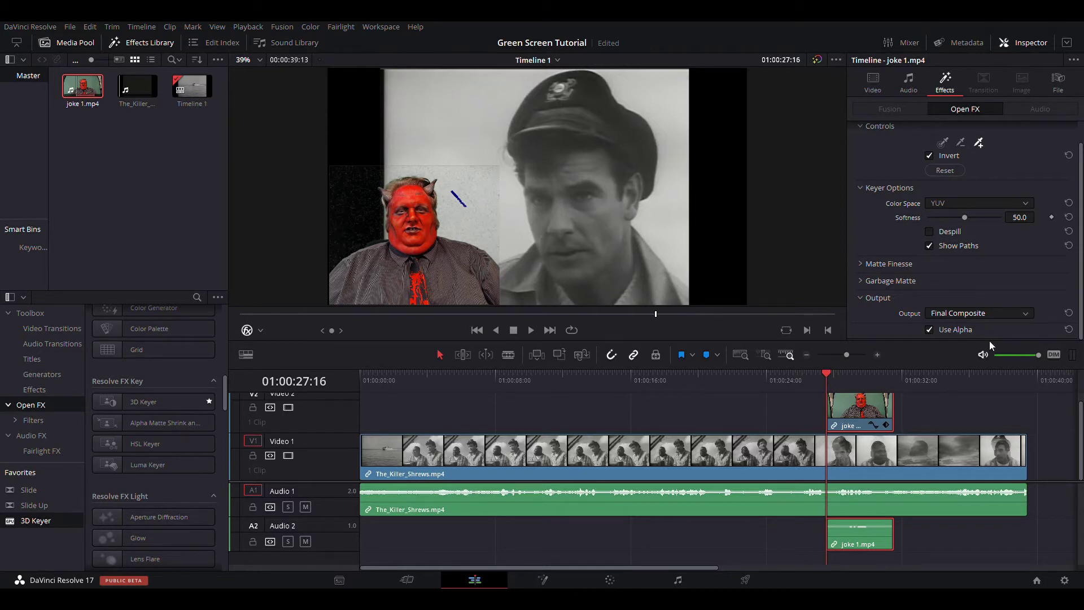
View the Alpha Highlight B/W matte and raise Matte Finesse Clean Black to 18.6, then check the composite.
{"action": "key", "text": "shift+h"}
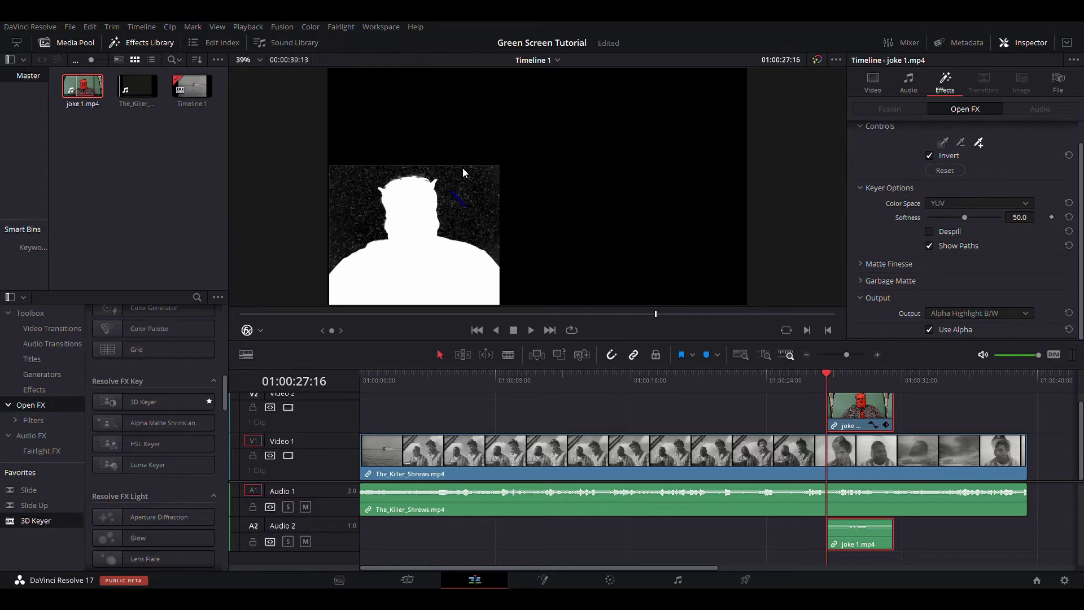
{"action": "left_click", "coordinate": [860, 264]}
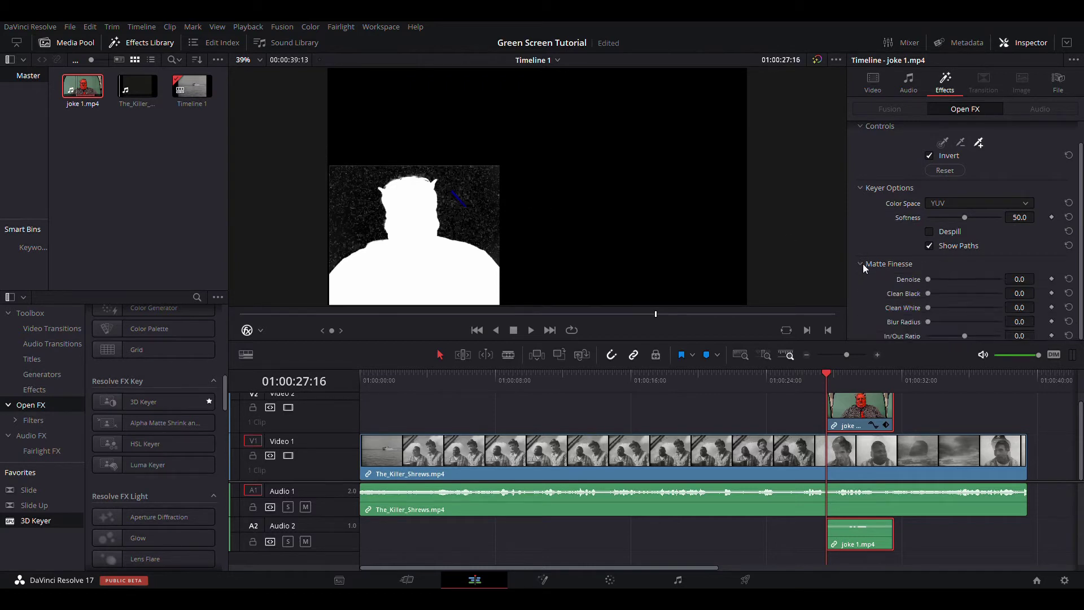
{"action": "left_click", "coordinate": [930, 293]}
{"action": "left_click_drag", "start_coordinate": [930, 292], "coordinate": [940, 291]}
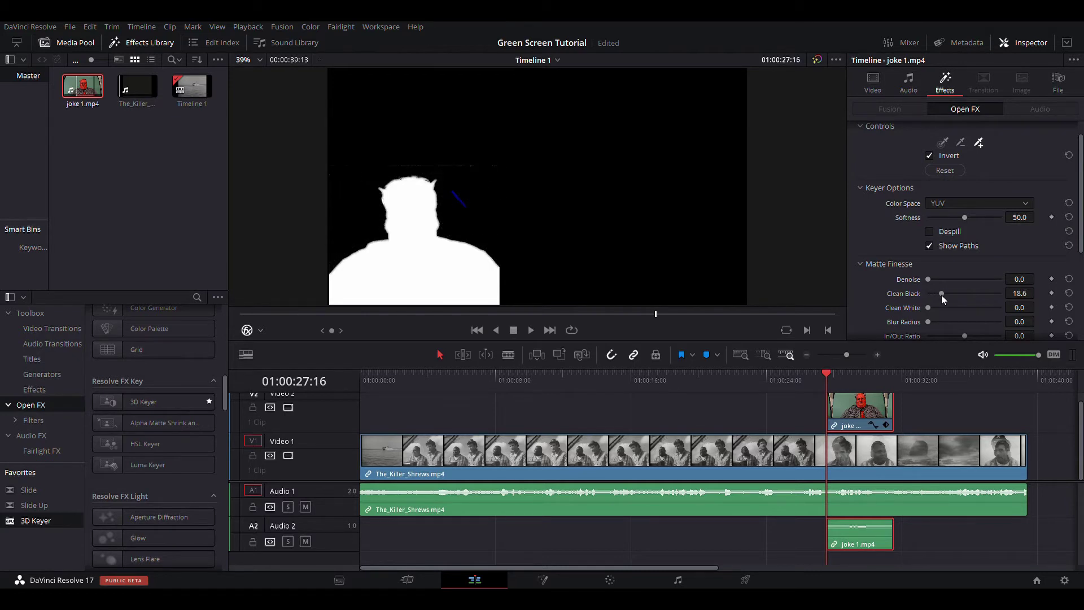
{"action": "scroll", "coordinate": [930, 309], "scroll_direction": "down", "scroll_amount": 3}
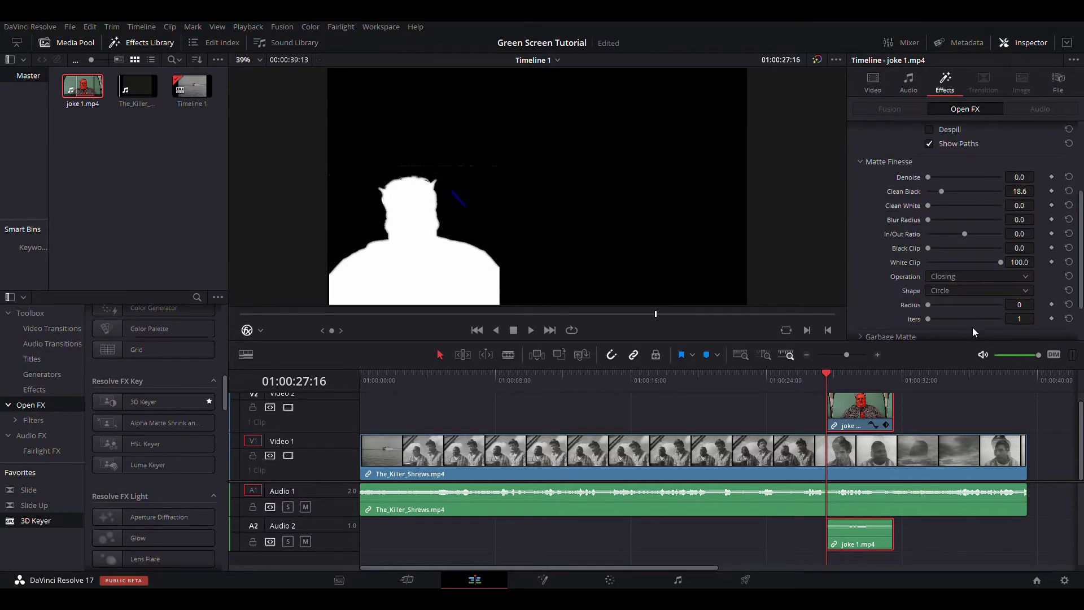
{"action": "scroll", "coordinate": [972, 327], "scroll_direction": "down", "scroll_amount": 2}
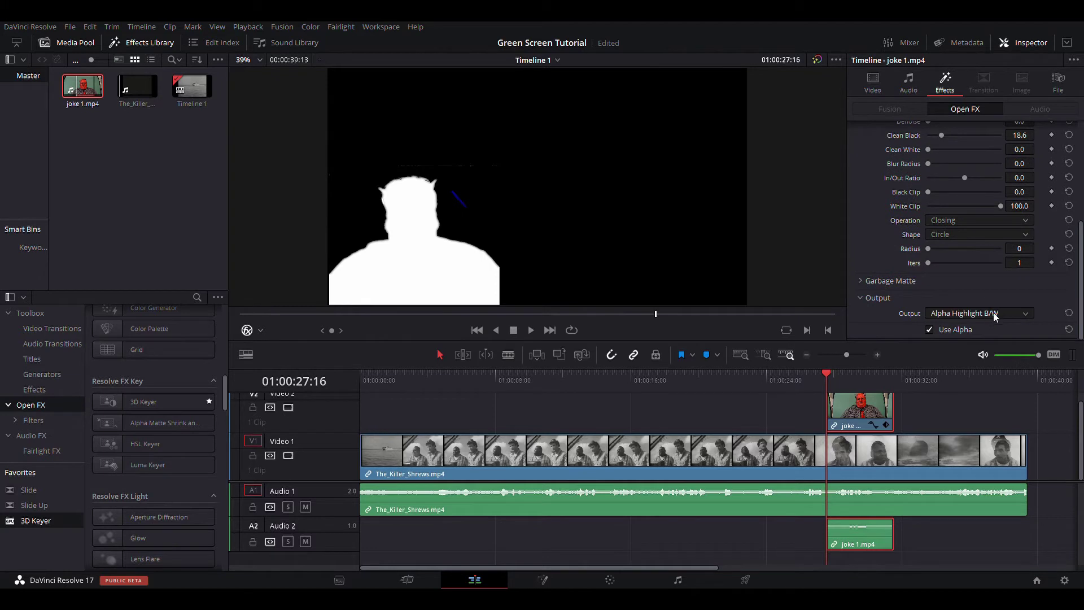
{"action": "left_click", "coordinate": [970, 332]}
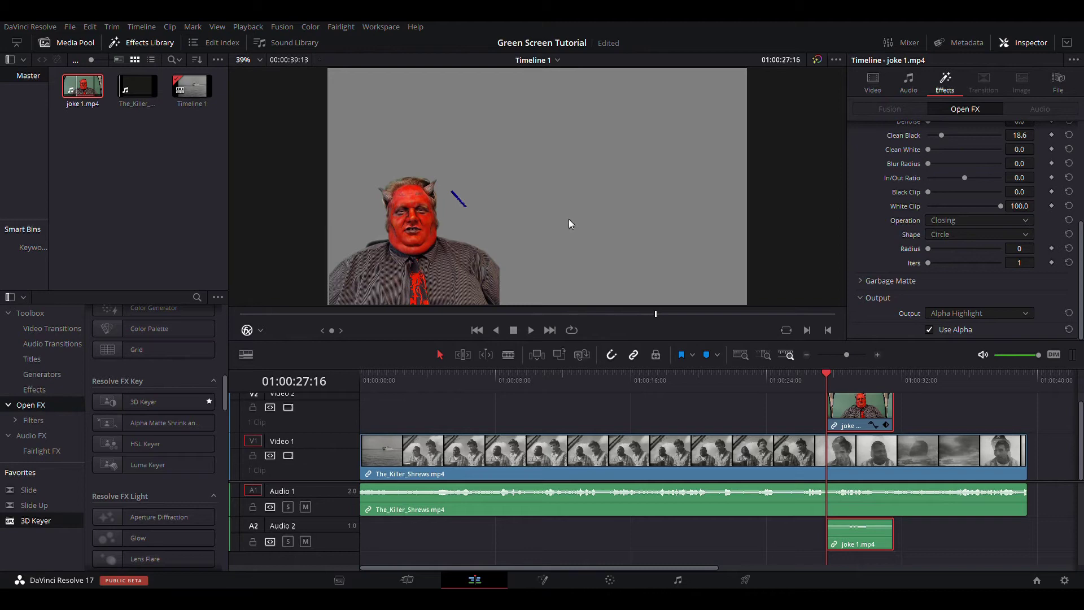
{"action": "scroll", "coordinate": [400, 198], "scroll_direction": "up", "scroll_amount": 4}
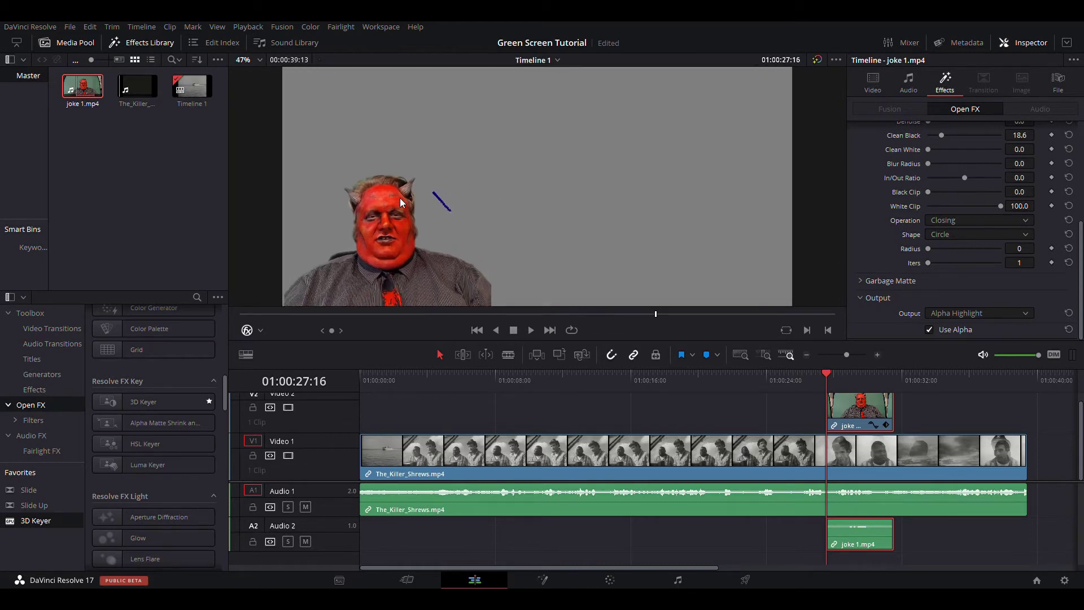
{"action": "scroll", "coordinate": [310, 218], "scroll_direction": "up", "scroll_amount": 1}
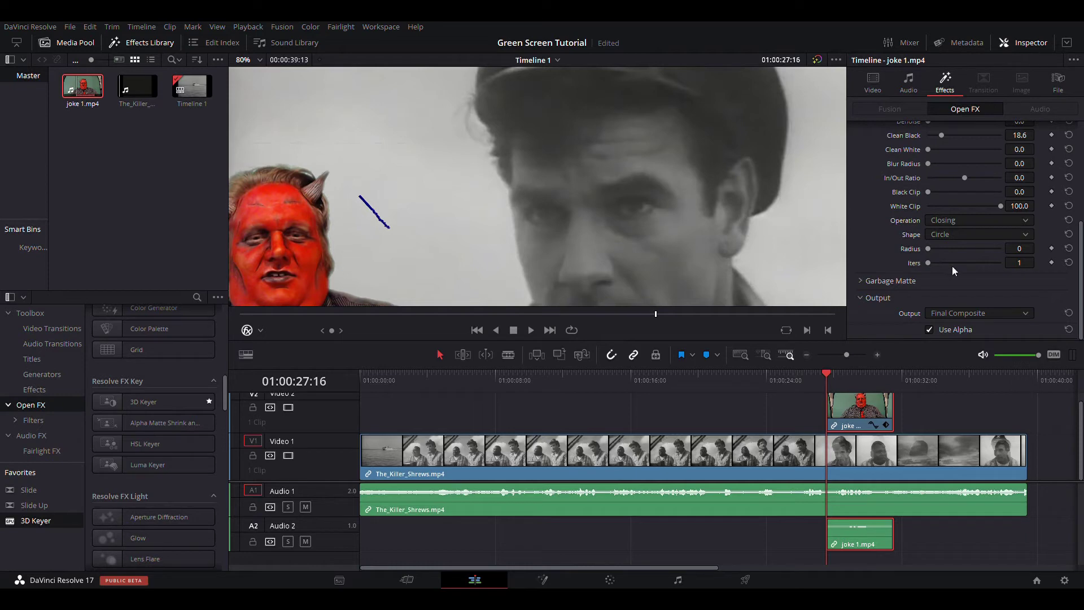
Raise Clean Black to 29.5 and turn off Show Paths to hide the blue path line.
{"action": "scroll", "coordinate": [893, 188], "scroll_direction": "up", "scroll_amount": 3}
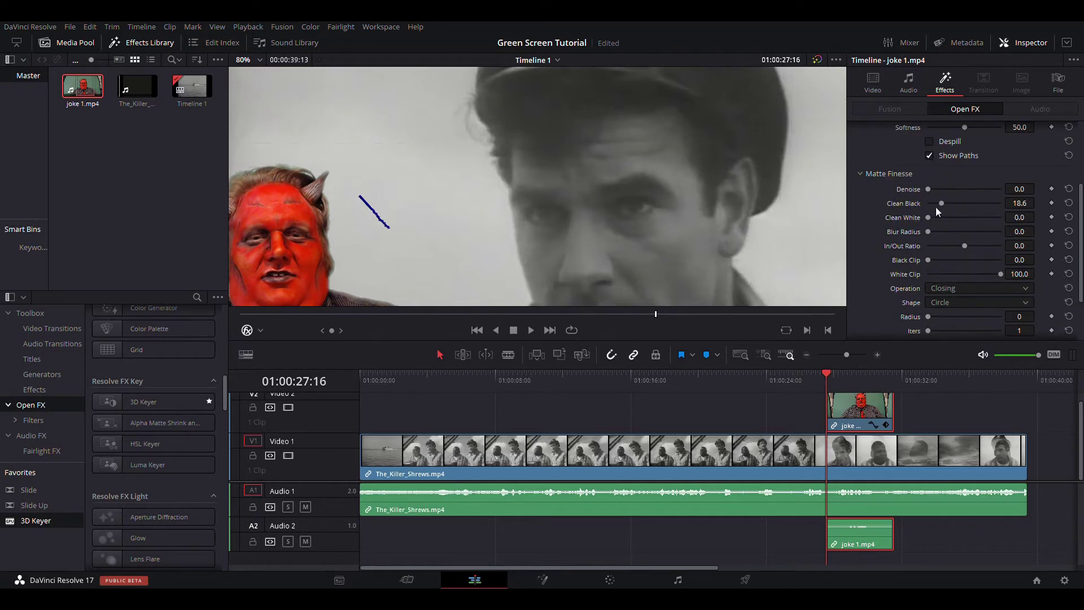
{"action": "mouse_move", "coordinate": [940, 204]}
{"action": "left_mouse_down"}
{"action": "mouse_move", "coordinate": [959, 206]}
{"action": "mouse_move", "coordinate": [949, 204]}
{"action": "left_mouse_up"}
{"action": "left_click", "coordinate": [931, 156]}
{"action": "scroll", "coordinate": [520, 261], "scroll_direction": "down", "scroll_amount": 3}
{"action": "scroll", "coordinate": [503, 260], "scroll_direction": "down", "scroll_amount": 1}
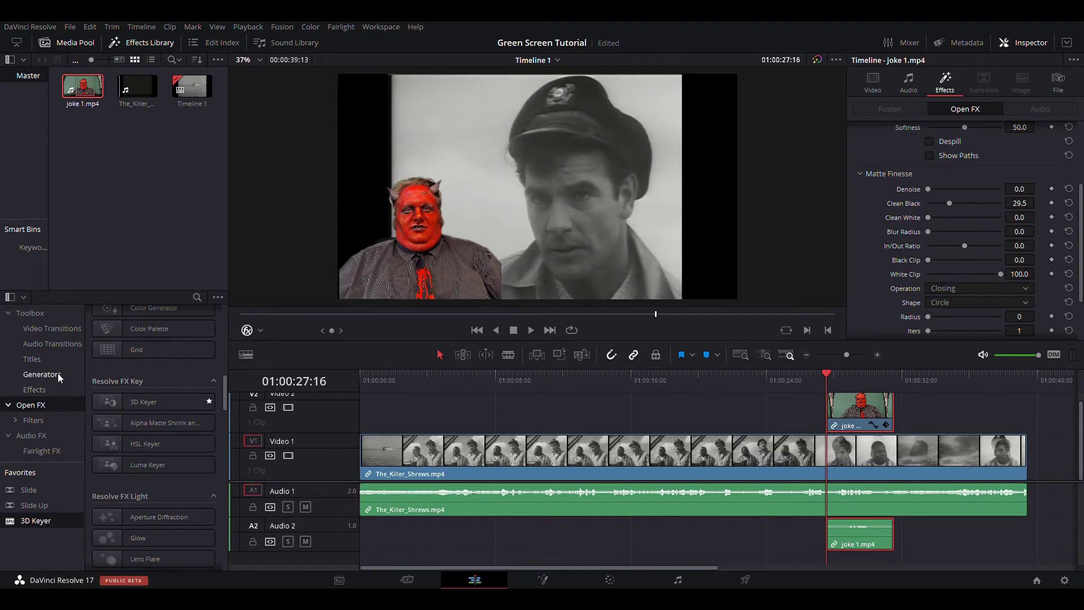
Put a 1.0-second Slide video transition on the devil clip's start, deleting and re-adding it once.
{"action": "left_click", "coordinate": [55, 332]}
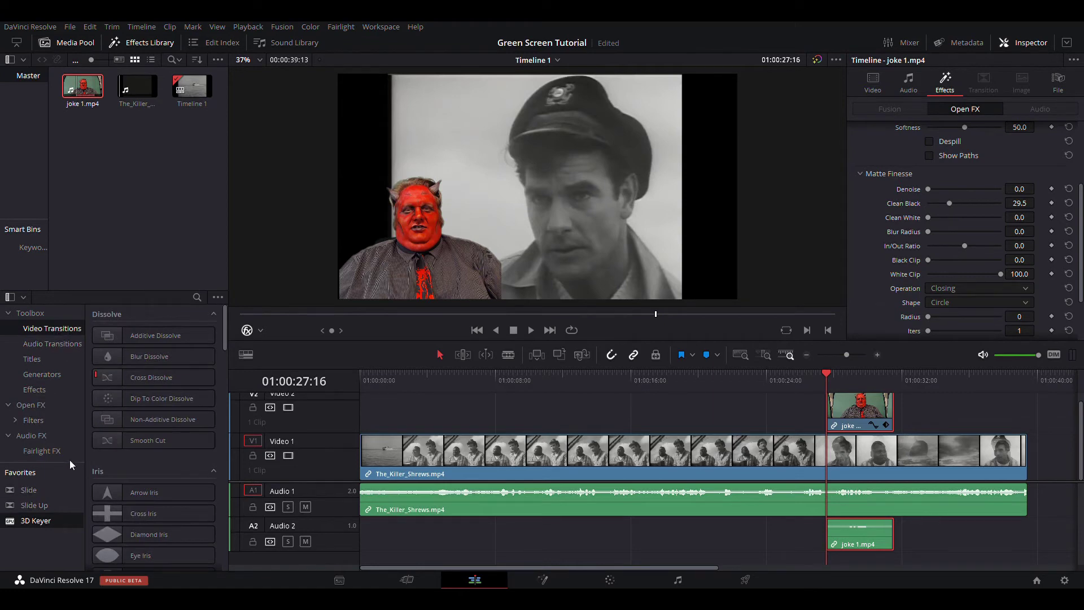
{"action": "scroll", "coordinate": [147, 415], "scroll_direction": "down", "scroll_amount": 5}
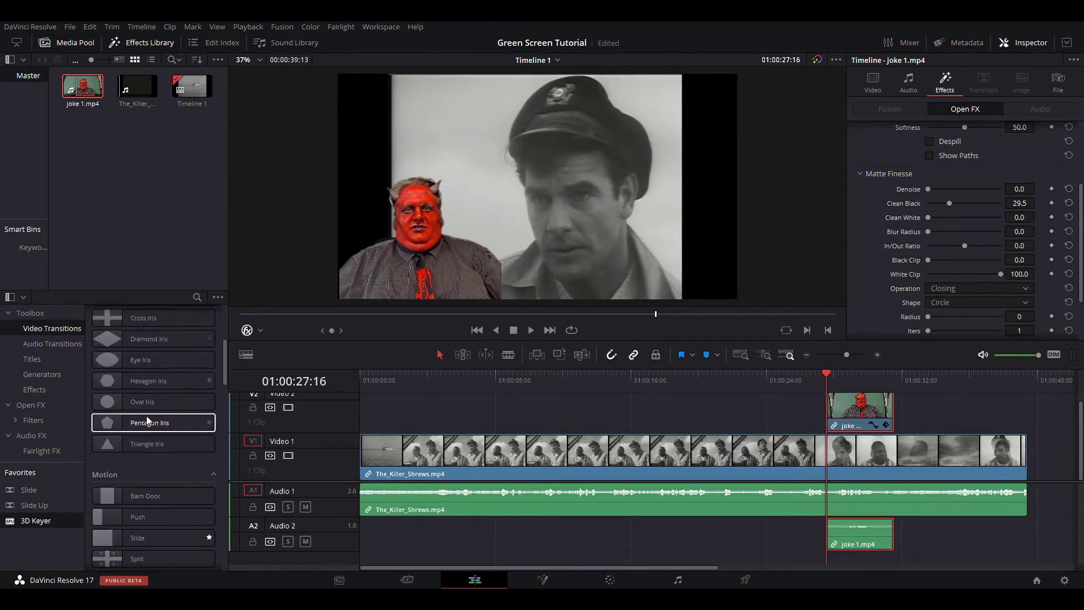
{"action": "scroll", "coordinate": [147, 419], "scroll_direction": "down", "scroll_amount": 1}
{"action": "left_click_drag", "start_coordinate": [147, 495], "coordinate": [832, 422]}
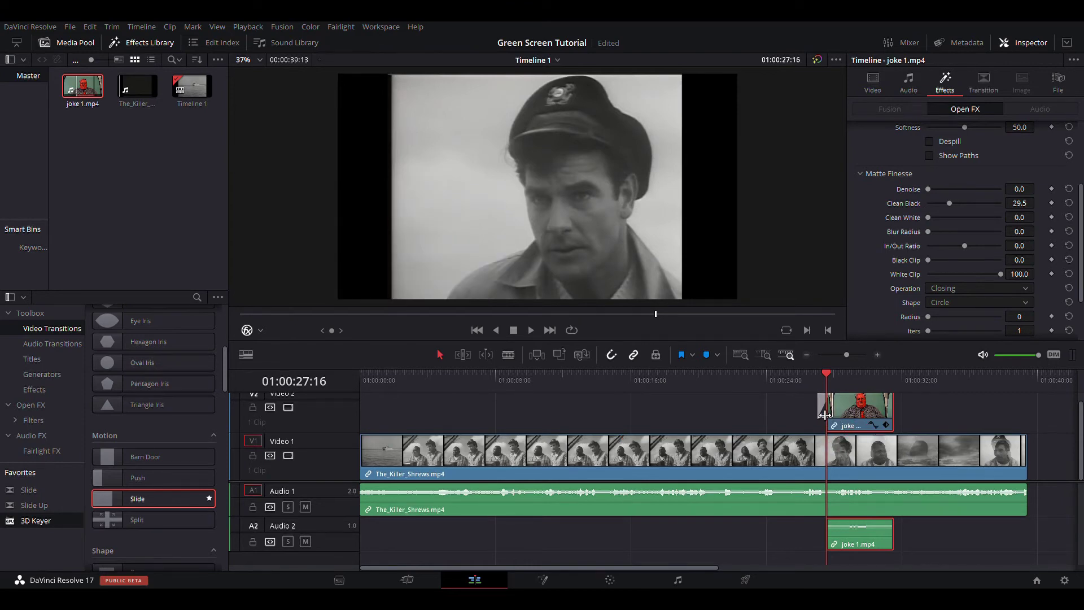
{"action": "left_click", "coordinate": [824, 415]}
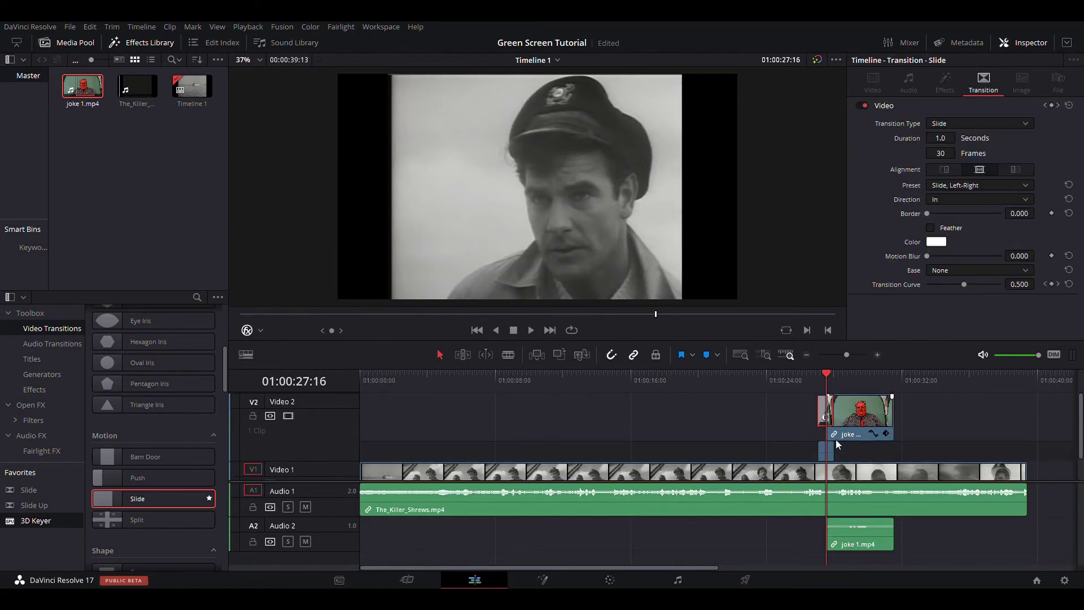
{"action": "left_click", "coordinate": [720, 420]}
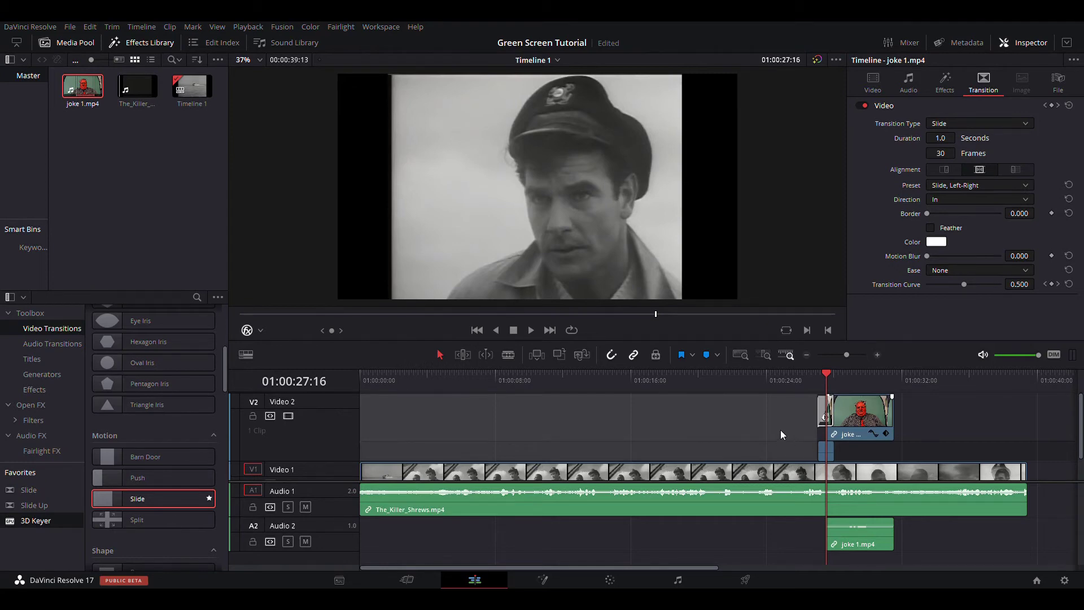
{"action": "key", "text": "Delete"}
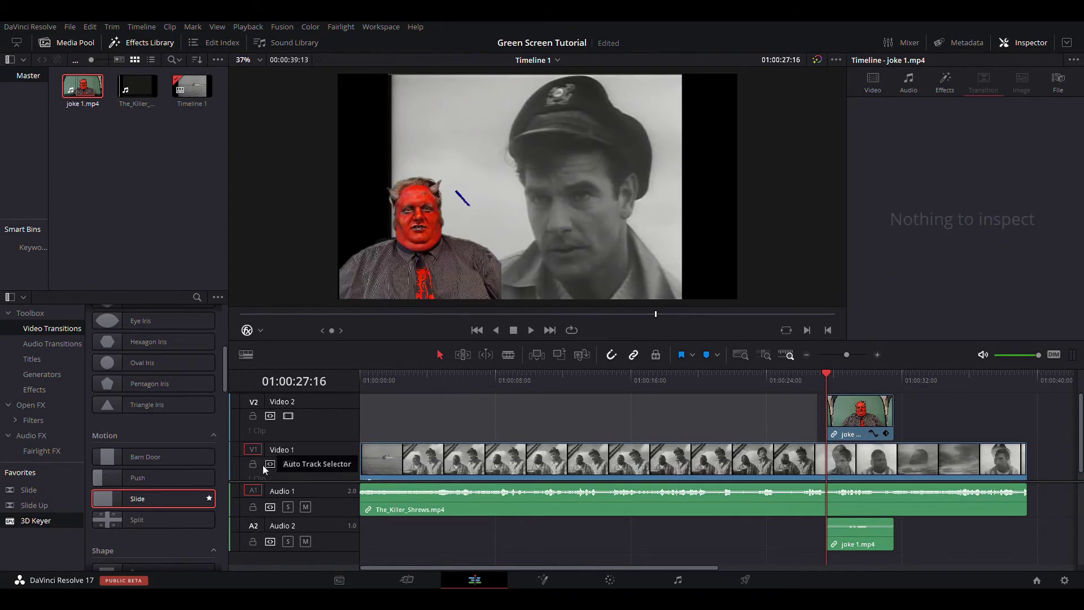
{"action": "left_click_drag", "start_coordinate": [141, 497], "coordinate": [841, 411]}
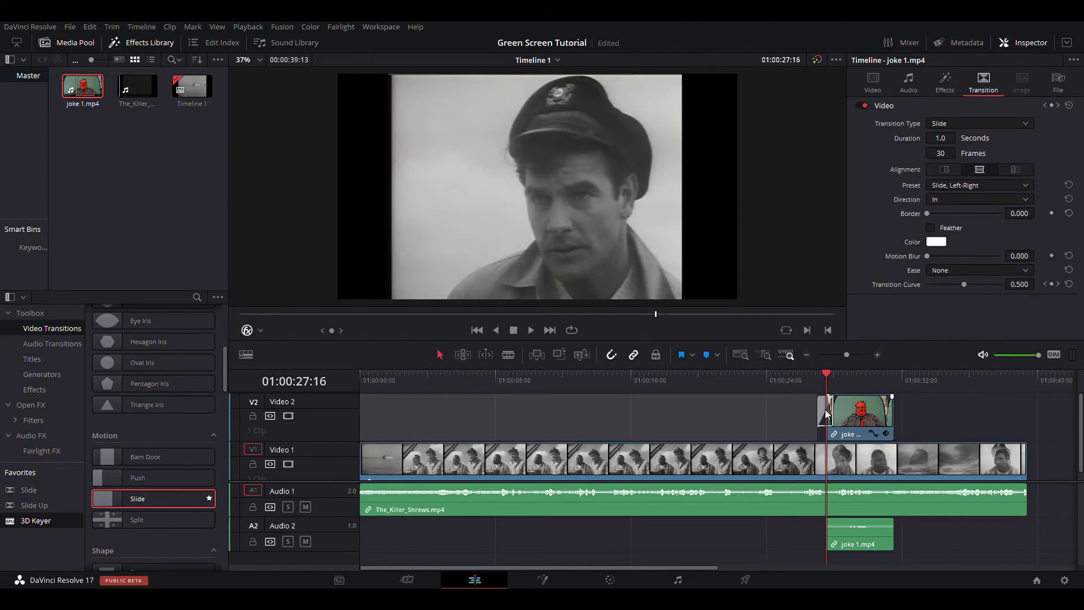
{"action": "left_click", "coordinate": [832, 414]}
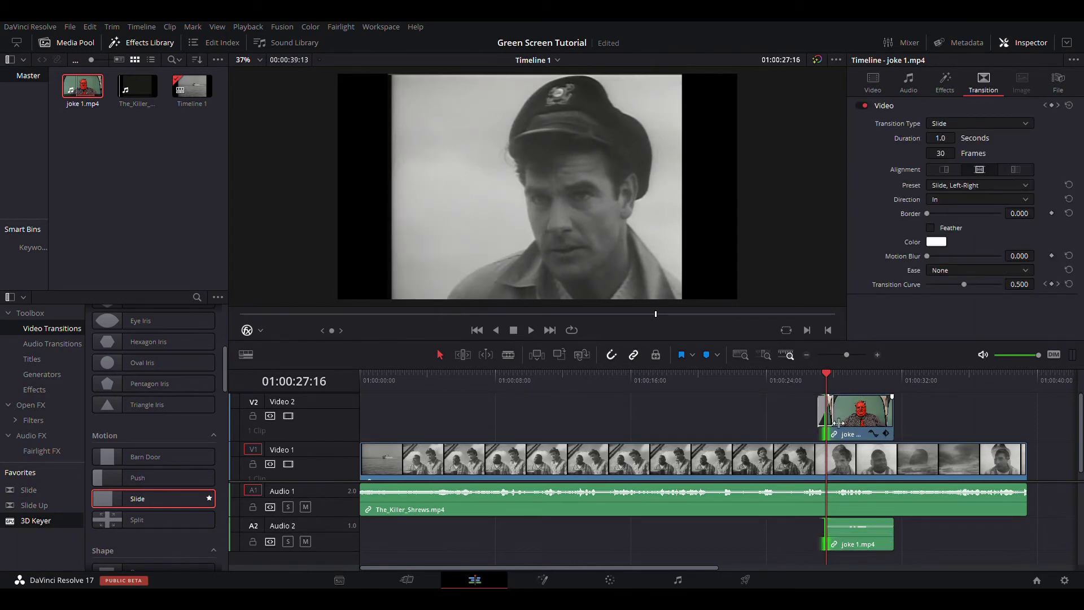
{"action": "left_click", "coordinate": [765, 376]}
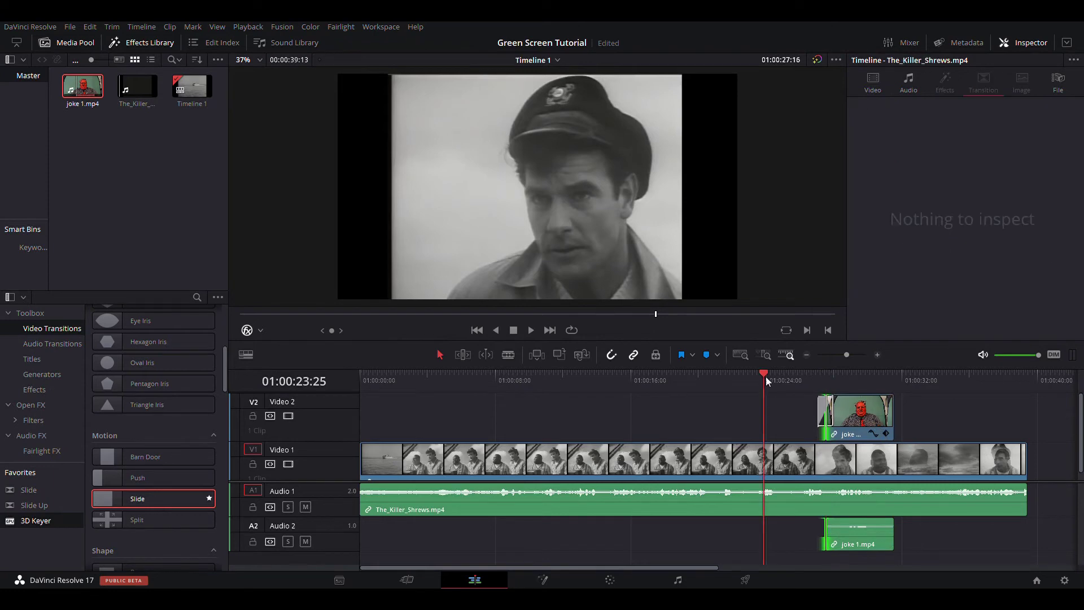
Set the opening Slide to the Bottom-Up preset and preview the devil sliding in.
{"action": "left_click", "coordinate": [825, 415]}
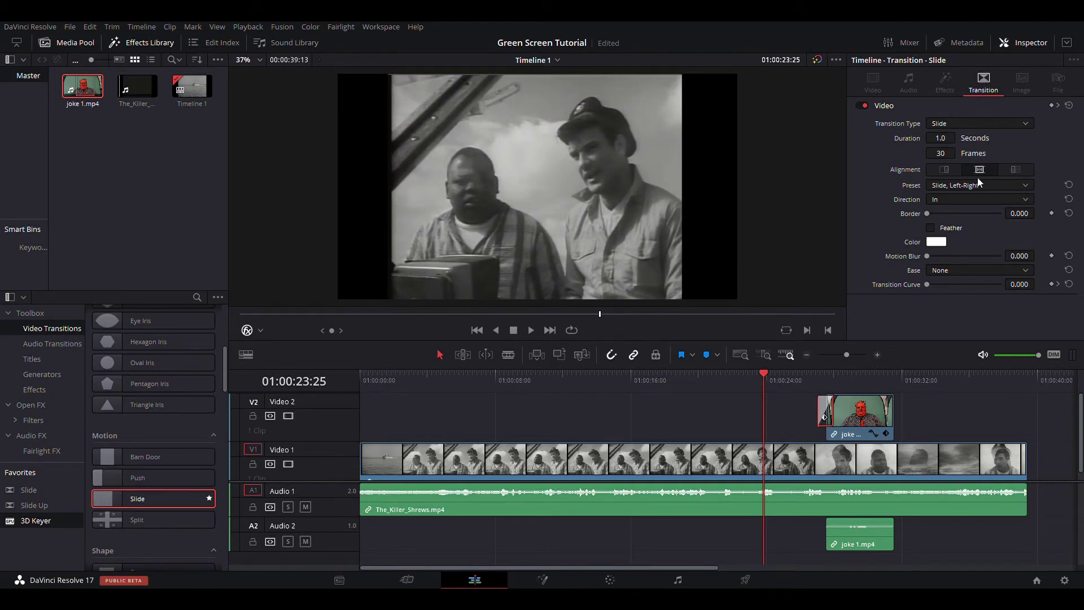
{"action": "left_click", "coordinate": [795, 375]}
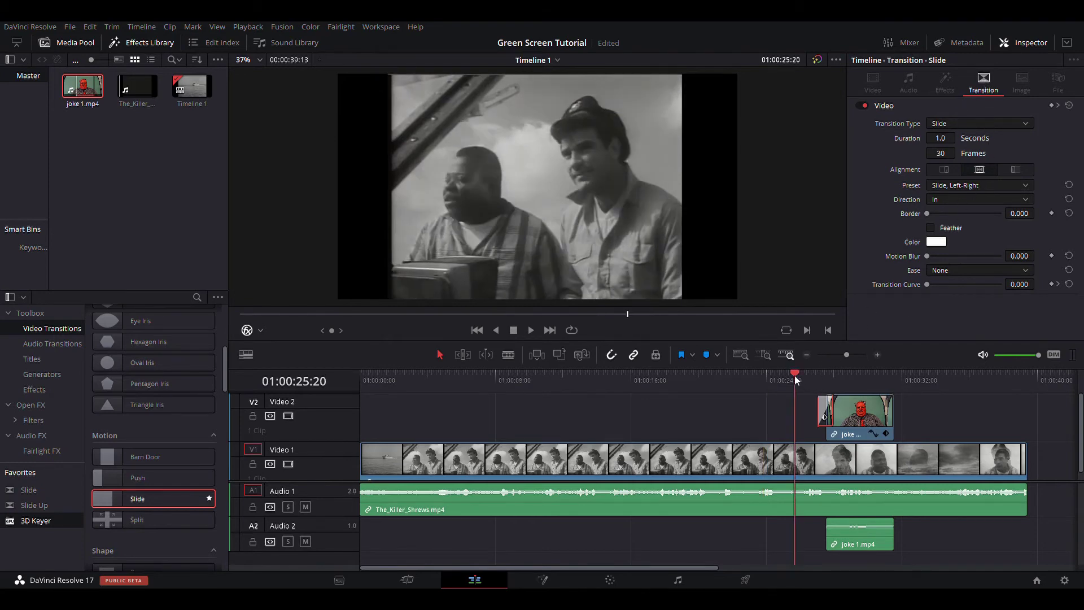
{"action": "left_click", "coordinate": [531, 330]}
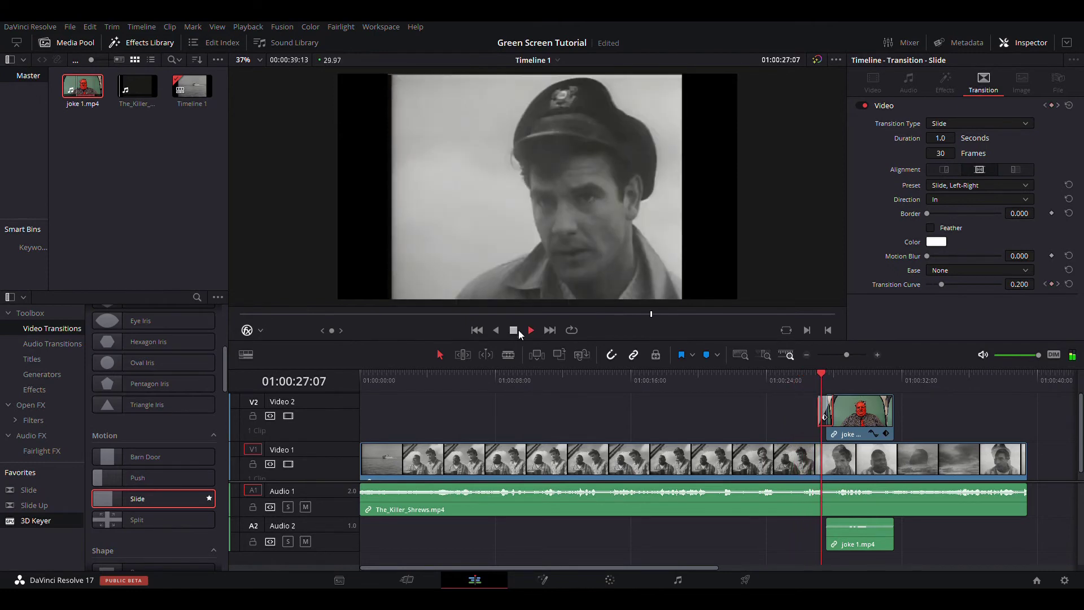
{"action": "left_click", "coordinate": [514, 330]}
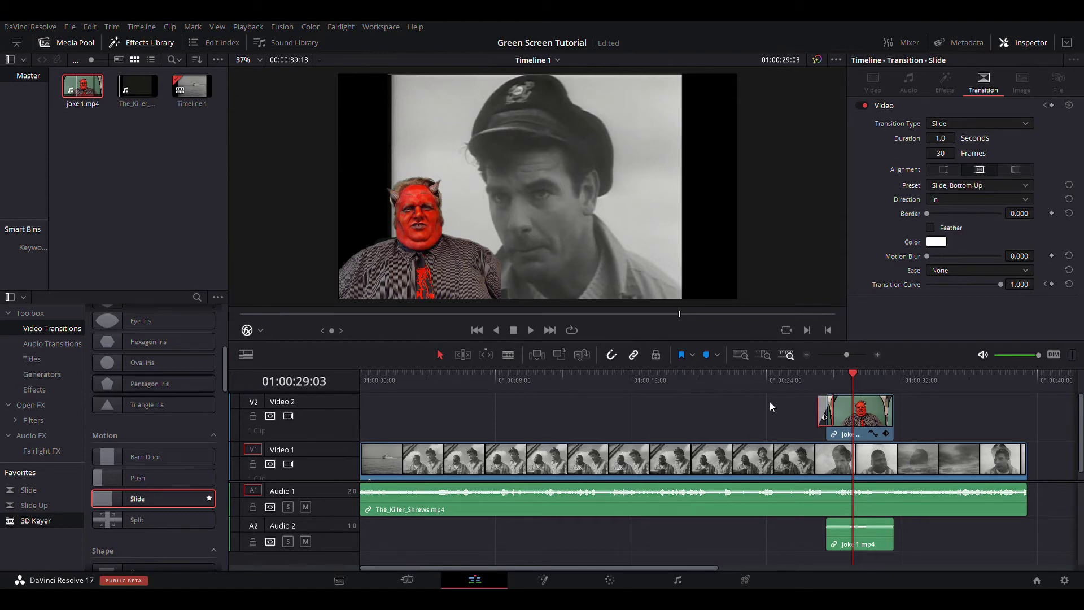
{"action": "left_click", "coordinate": [796, 378]}
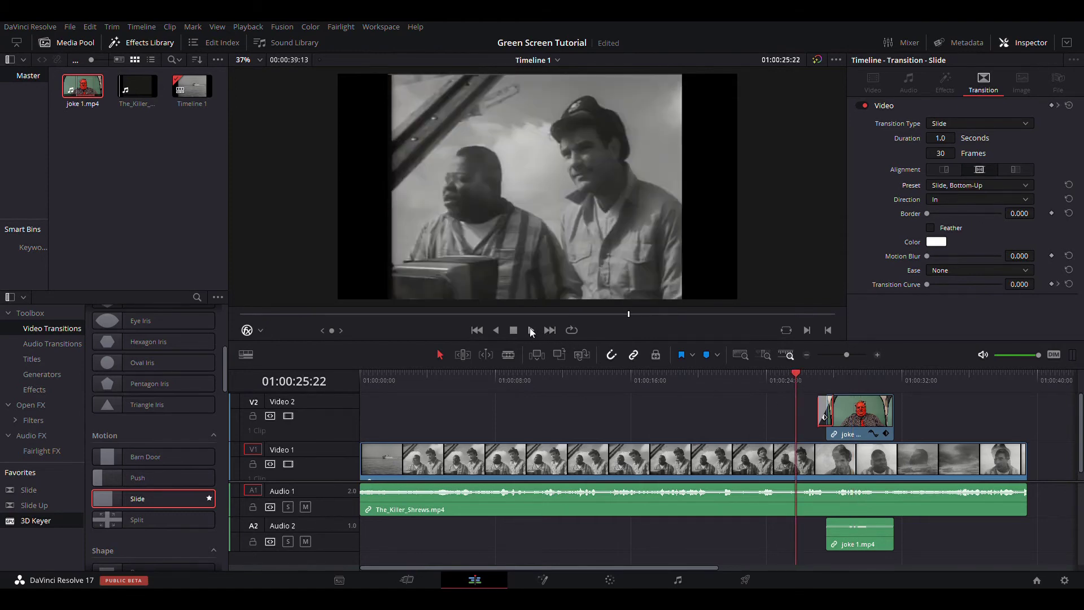
{"action": "left_click", "coordinate": [530, 330]}
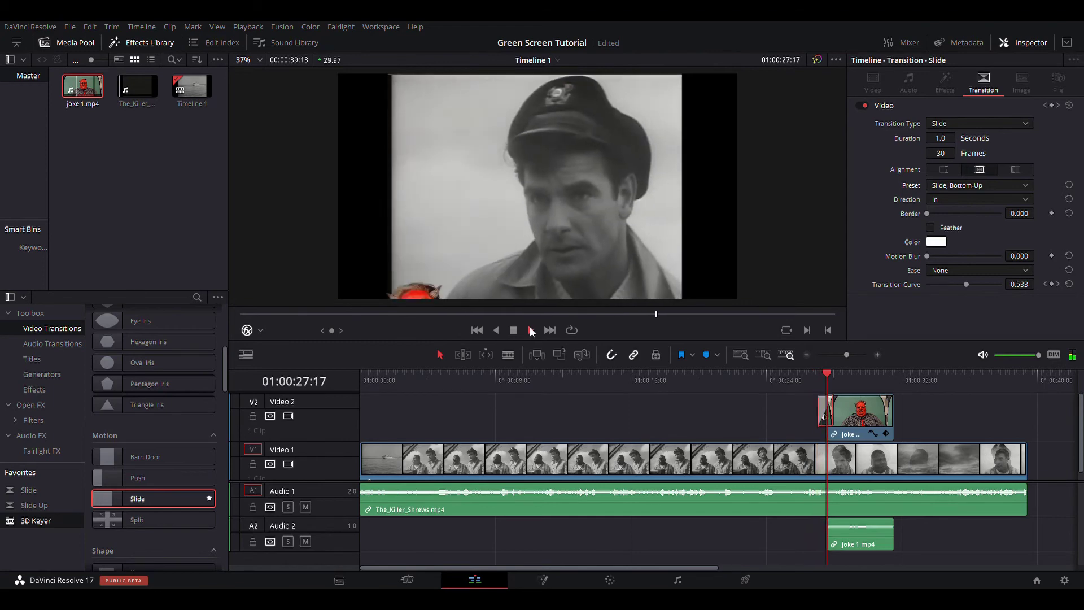
{"action": "left_click", "coordinate": [517, 331]}
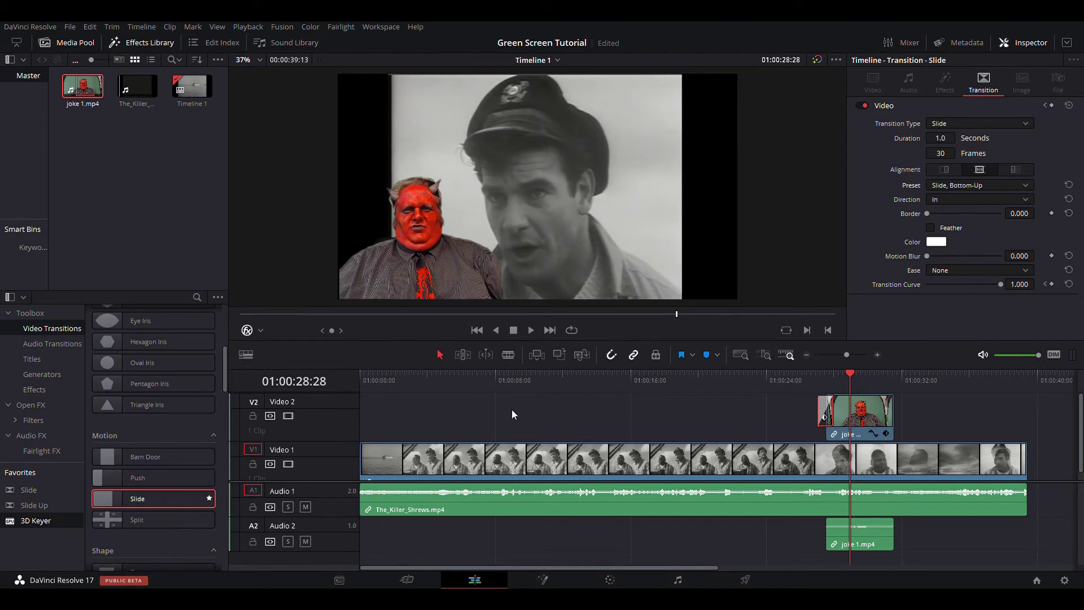
Add a Slide transition to the devil clip's end and set its preset to Slide, Top-Down.
{"action": "left_click_drag", "start_coordinate": [187, 516], "coordinate": [899, 420]}
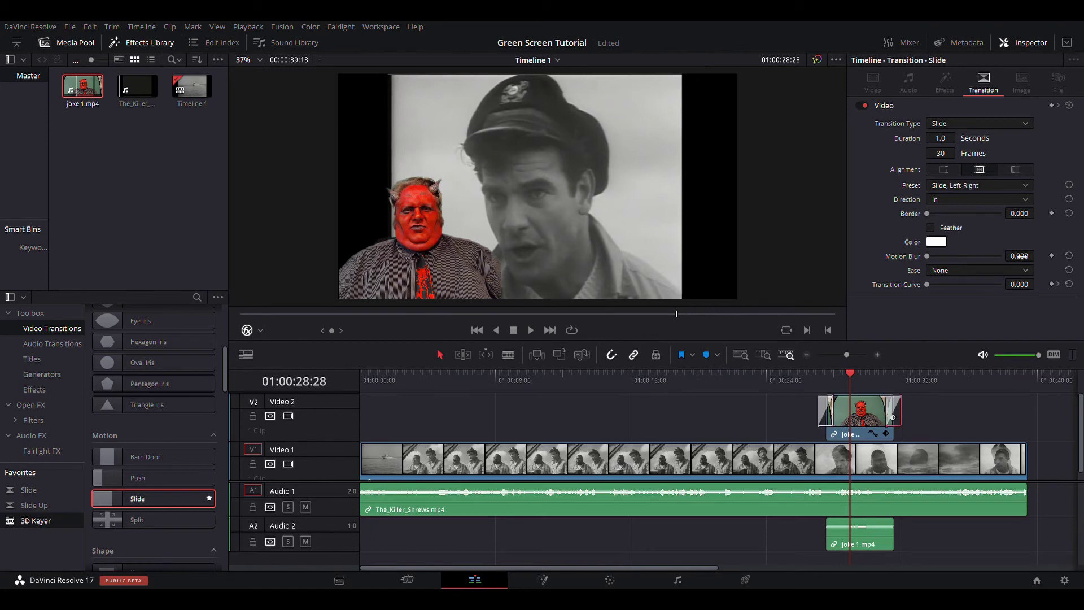
{"action": "left_click", "coordinate": [971, 239]}
Preview the devil clip's ending and switch its Slide transition Direction from In to Out.
{"action": "left_click", "coordinate": [531, 332]}
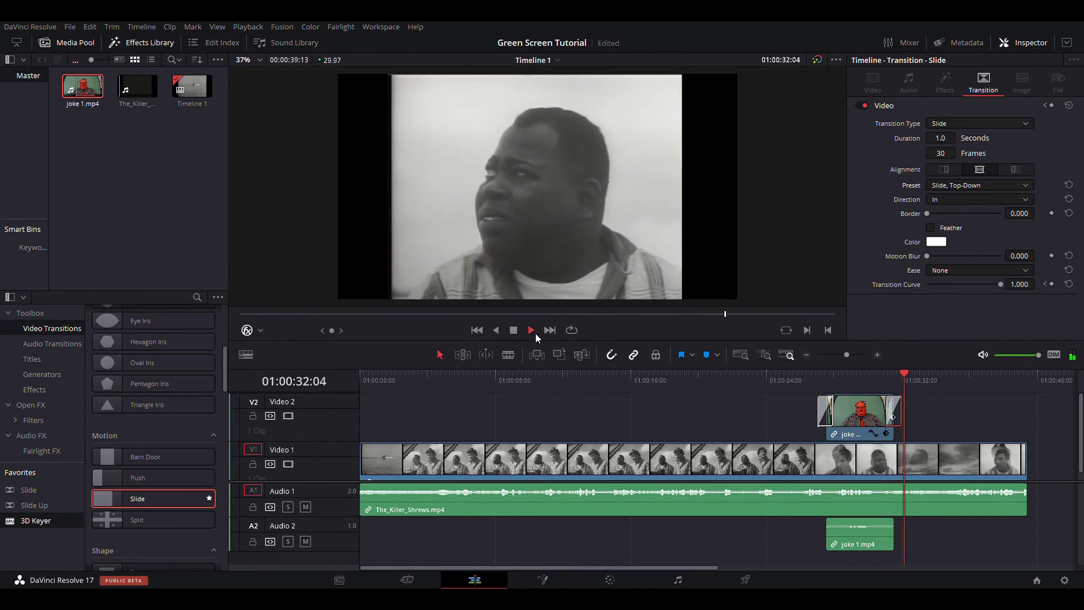
{"action": "left_click", "coordinate": [519, 331]}
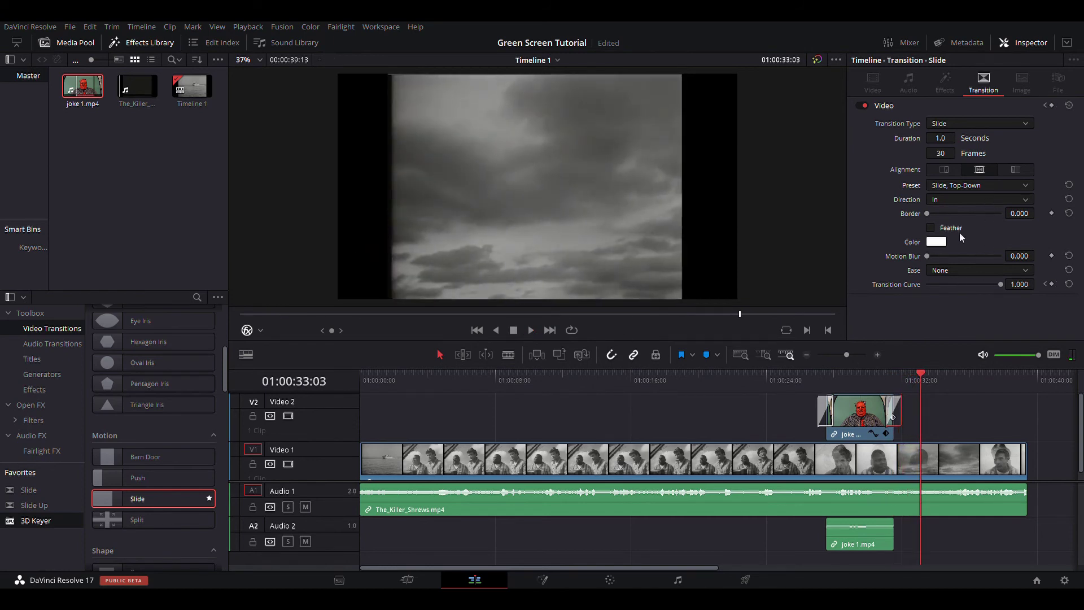
{"action": "left_click", "coordinate": [979, 199]}
{"action": "left_click", "coordinate": [959, 213]}
Replay the devil's exit to confirm he slides down out of frame, then return to the clip start.
{"action": "left_click", "coordinate": [861, 371]}
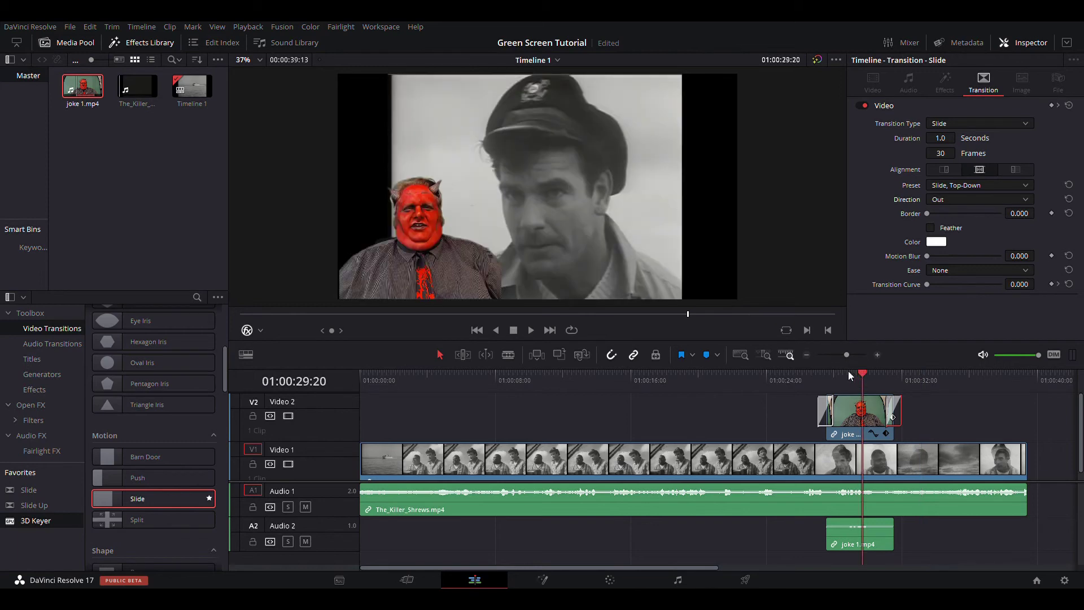
{"action": "left_click", "coordinate": [528, 330]}
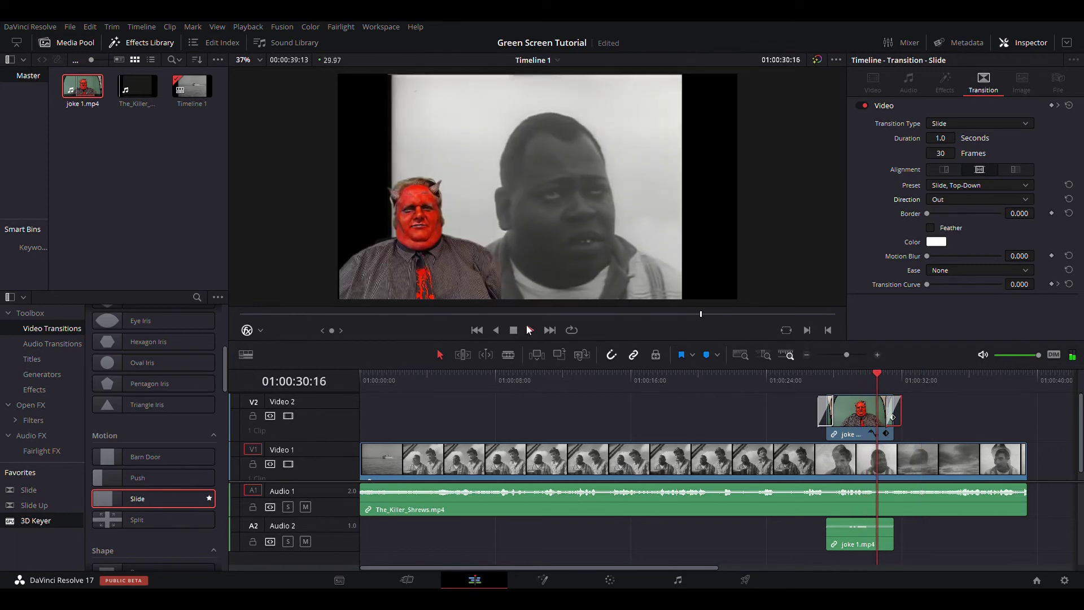
{"action": "left_click", "coordinate": [514, 331]}
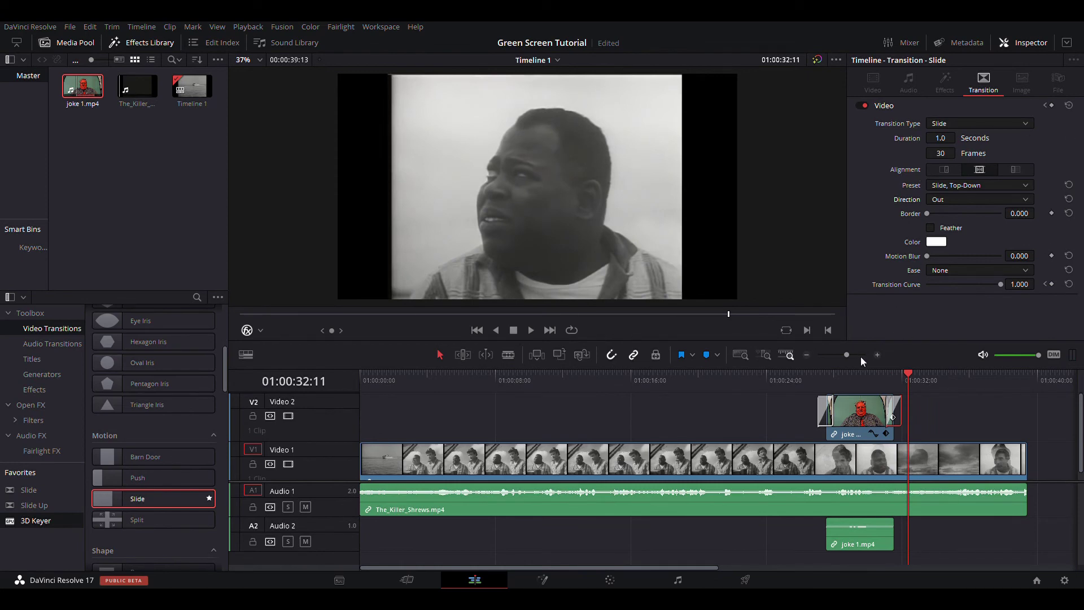
{"action": "left_click", "coordinate": [824, 375]}
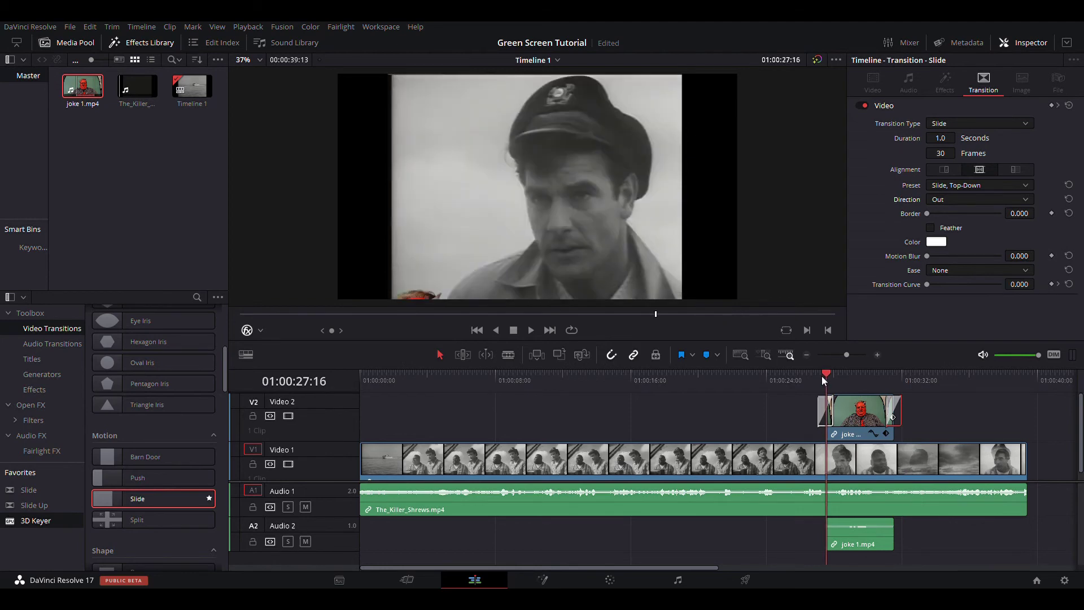
Raise the joke 1.mp4 audio volume to 8.17 in the Inspector's Audio tab.
{"action": "left_click", "coordinate": [868, 528]}
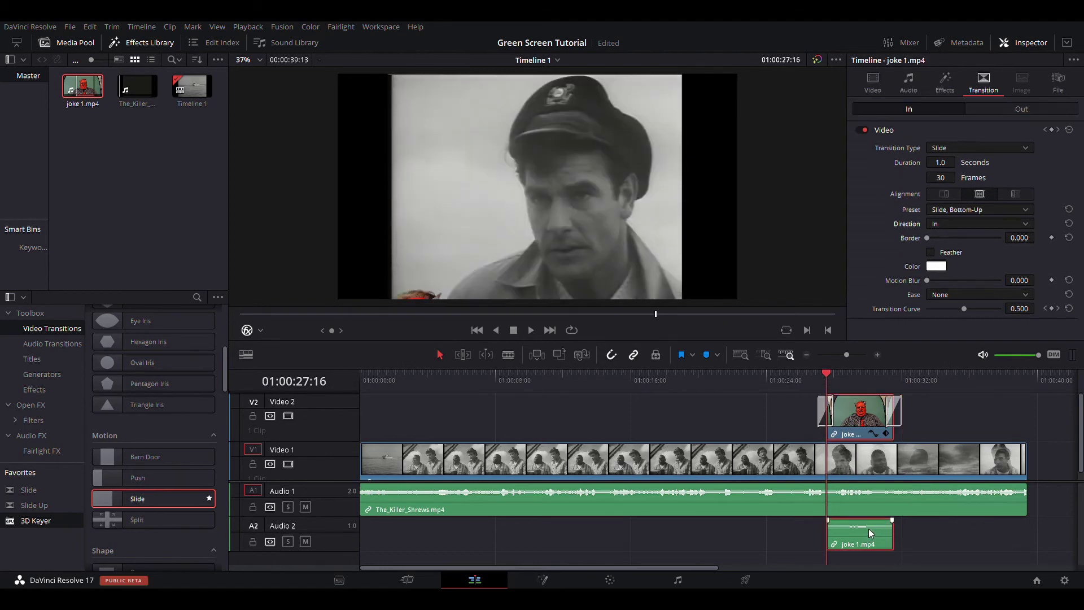
{"action": "left_click", "coordinate": [908, 81]}
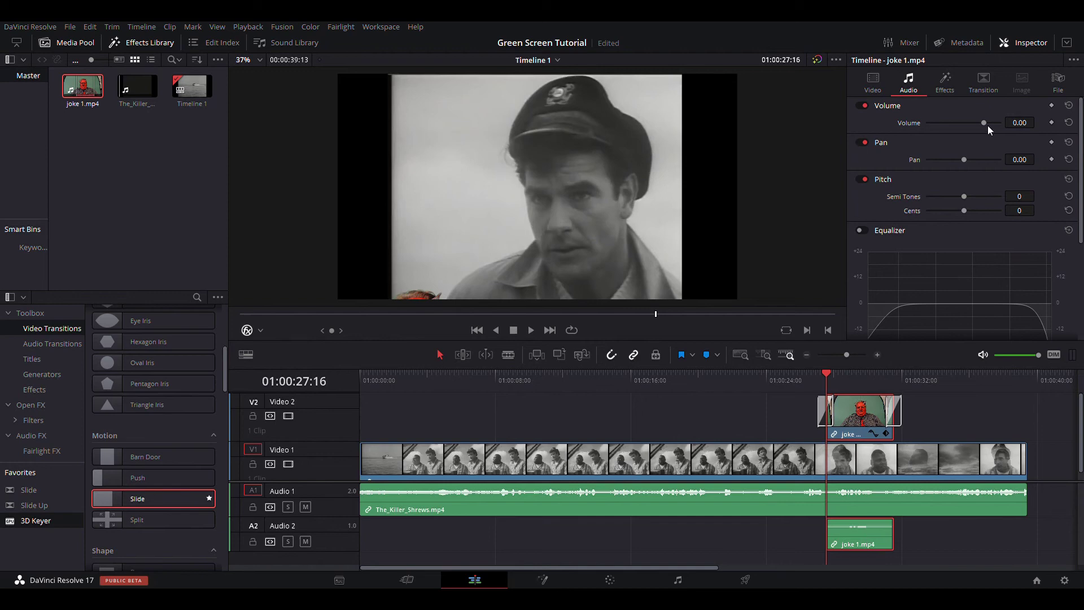
{"action": "left_click_drag", "start_coordinate": [984, 123], "coordinate": [990, 130]}
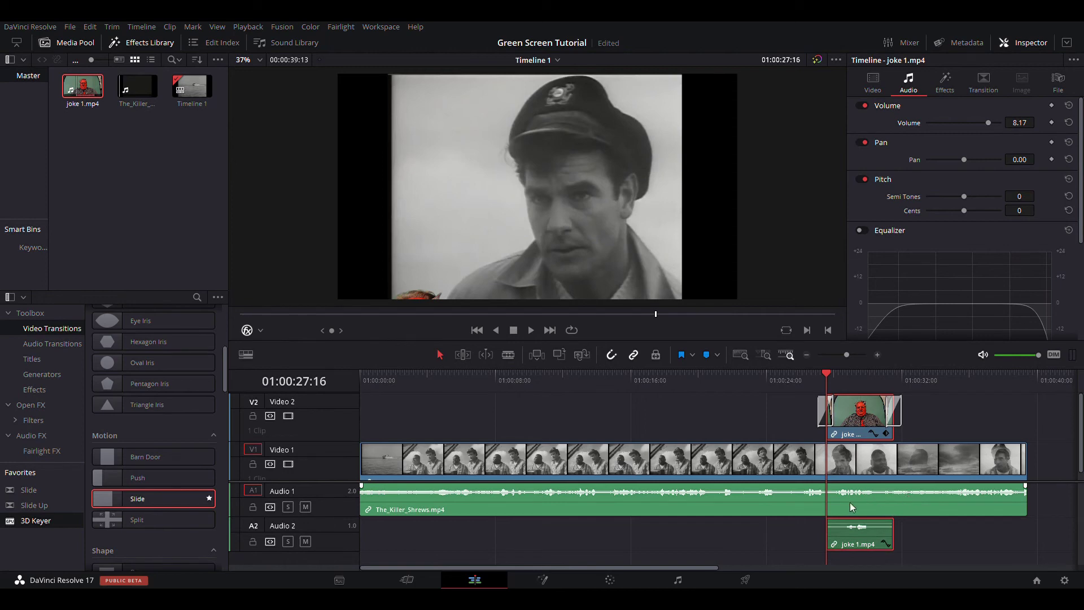
{"action": "left_click", "coordinate": [851, 471]}
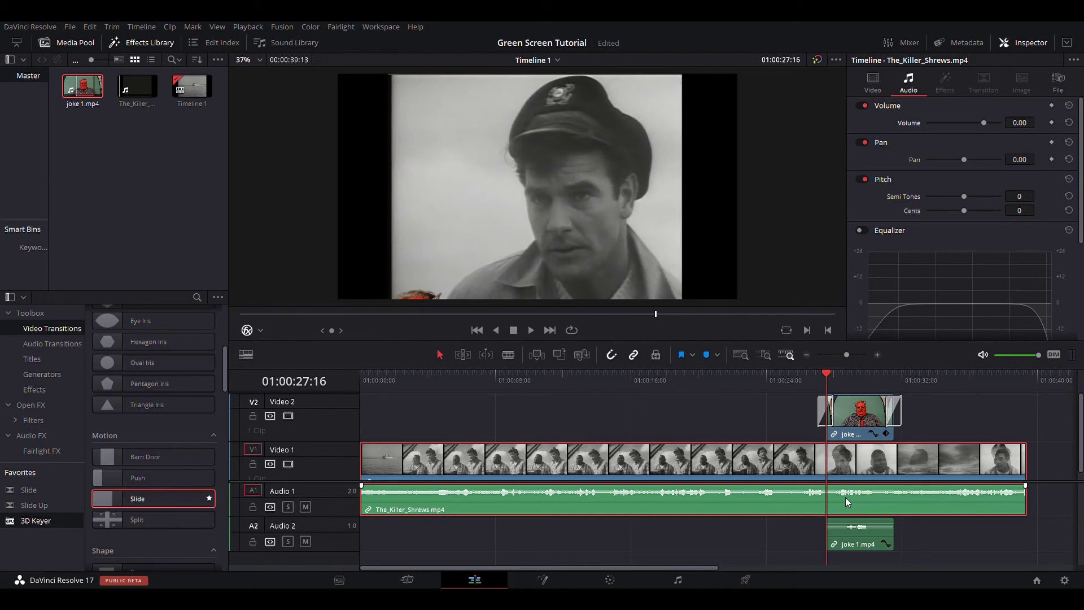
Cut The_Killer_Shrews.mp4 at the devil clip's start and end with Ctrl+B, then select the middle piece.
{"action": "key", "text": "ctrl+b"}
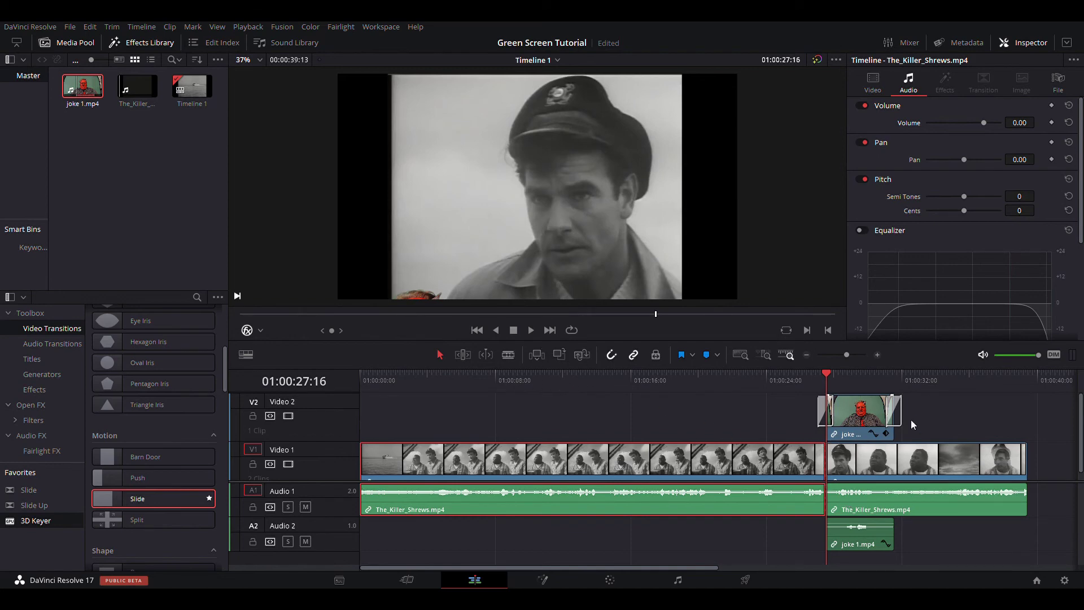
{"action": "left_click", "coordinate": [889, 375]}
{"action": "left_click", "coordinate": [893, 374]}
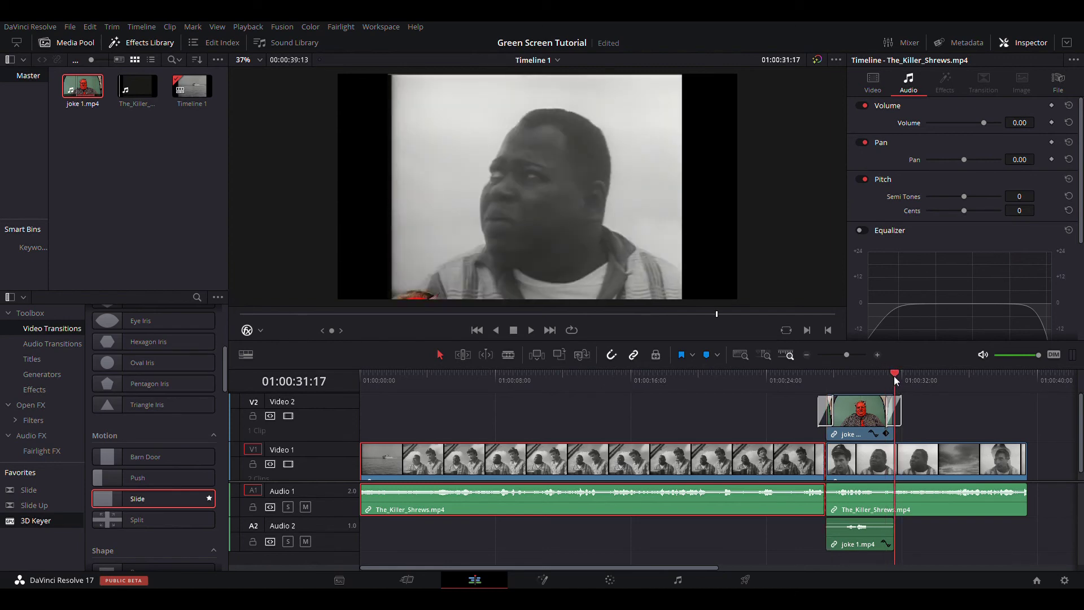
{"action": "left_click", "coordinate": [868, 471]}
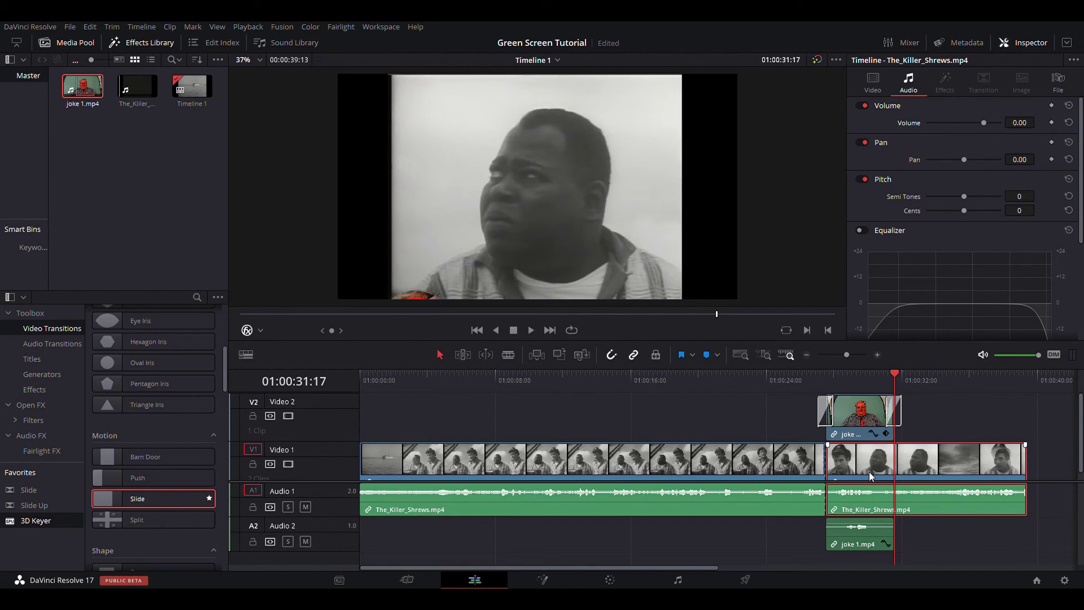
{"action": "key", "text": "ctrl+b"}
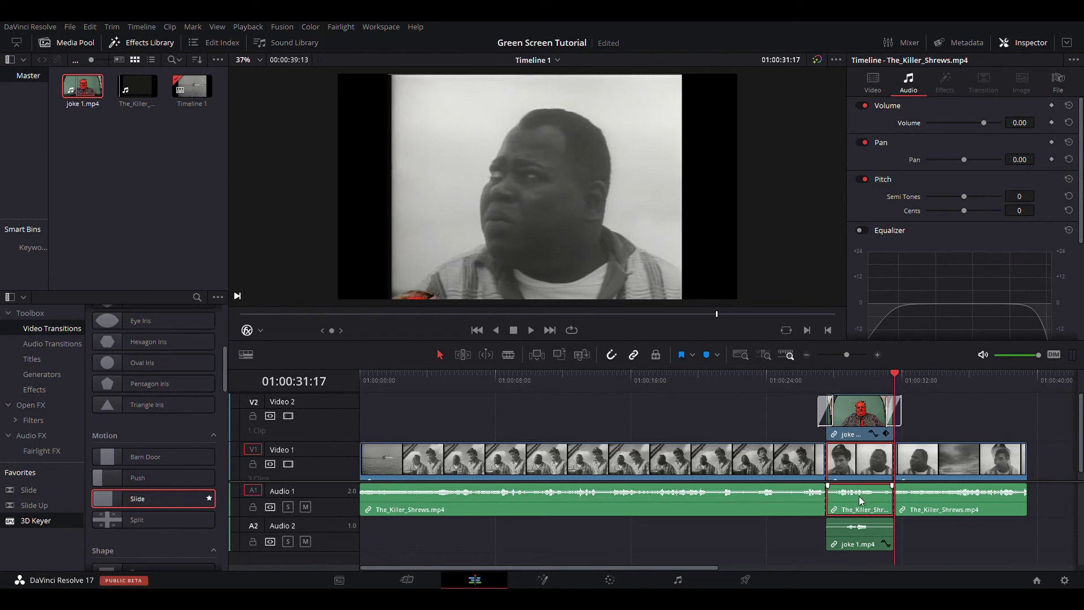
{"action": "left_click", "coordinate": [739, 406]}
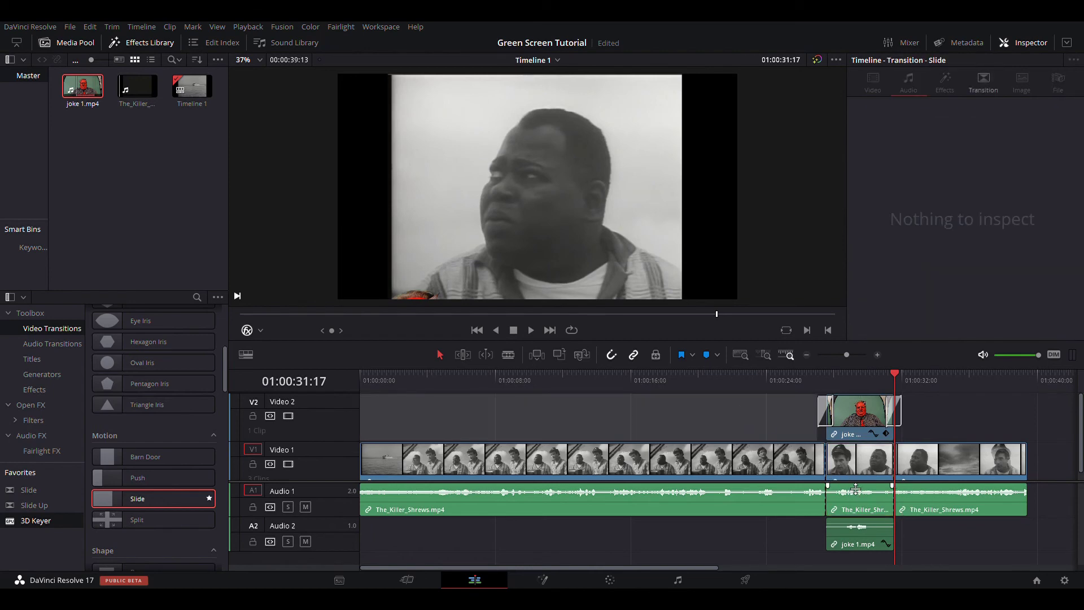
{"action": "left_click", "coordinate": [856, 489]}
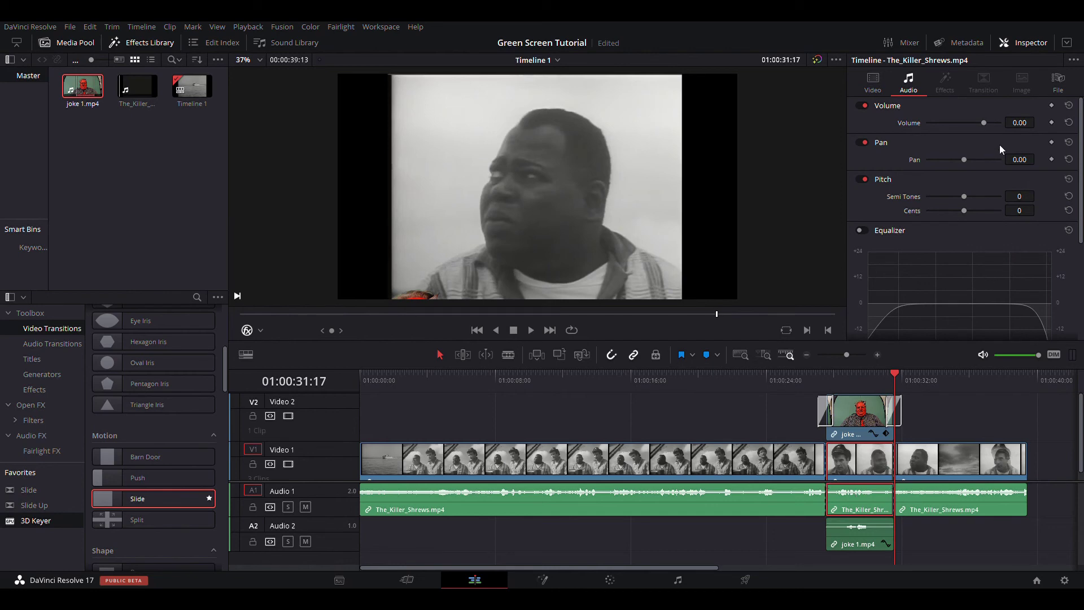
Set the middle film piece's volume to -8 and play back from before the devil appears.
{"action": "left_click", "coordinate": [1026, 128]}
{"action": "key", "text": "Return"}
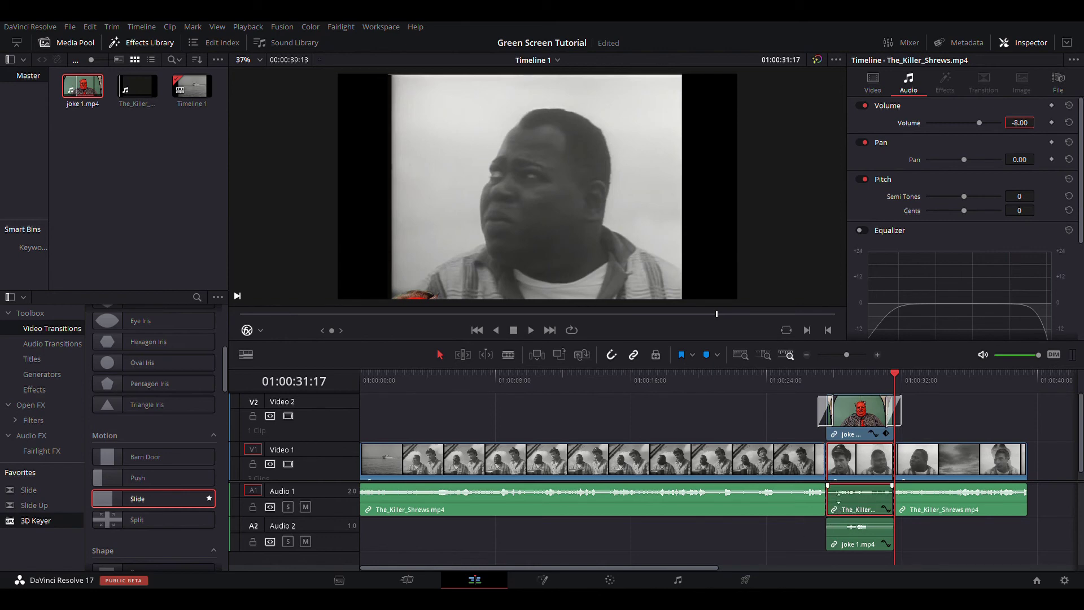
{"action": "left_click", "coordinate": [787, 375]}
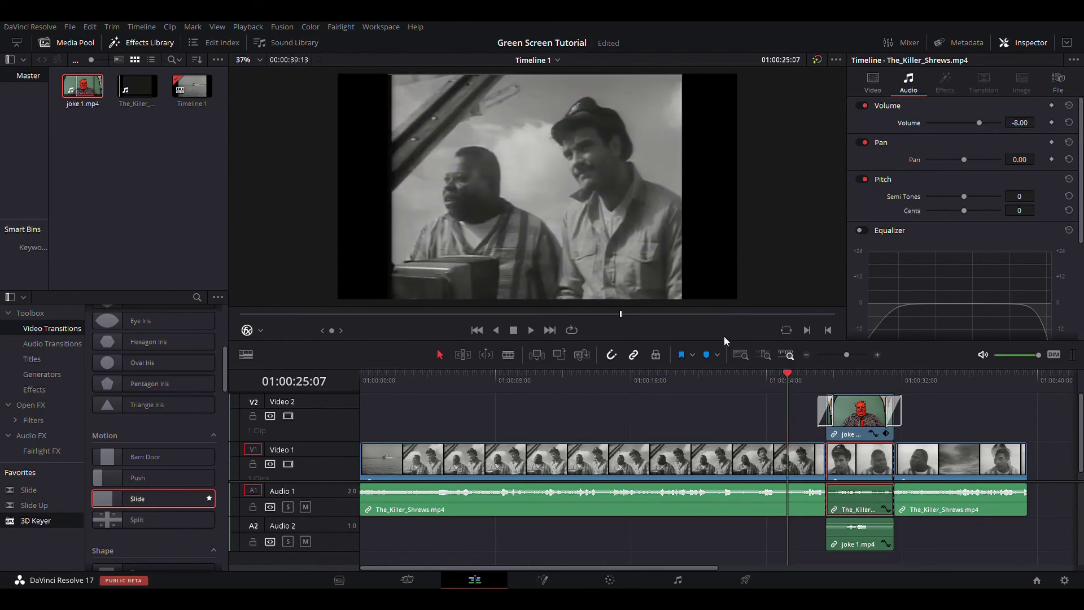
{"action": "left_click", "coordinate": [531, 330]}
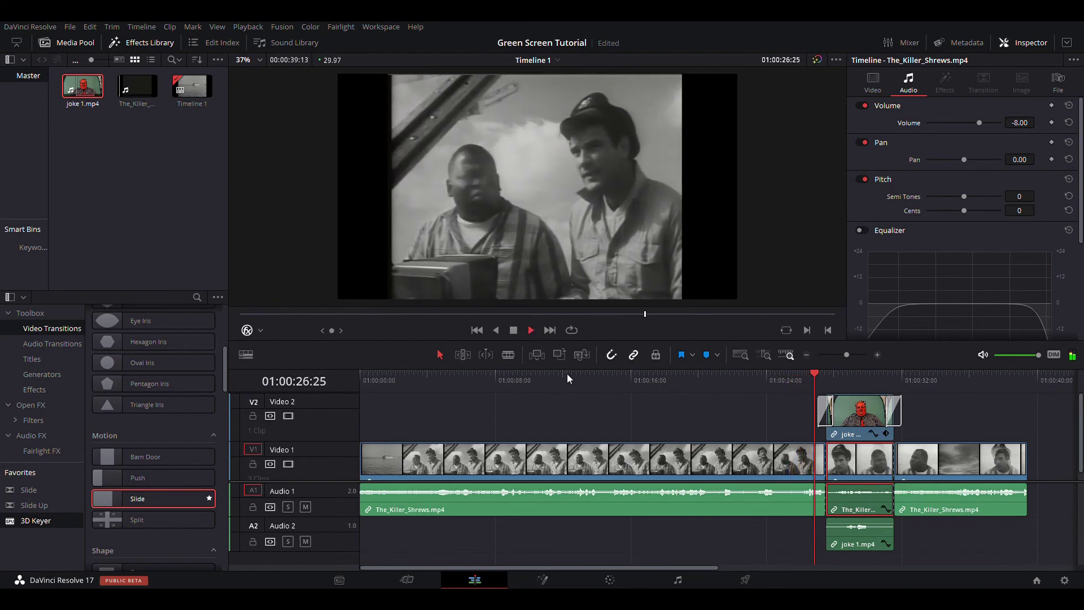